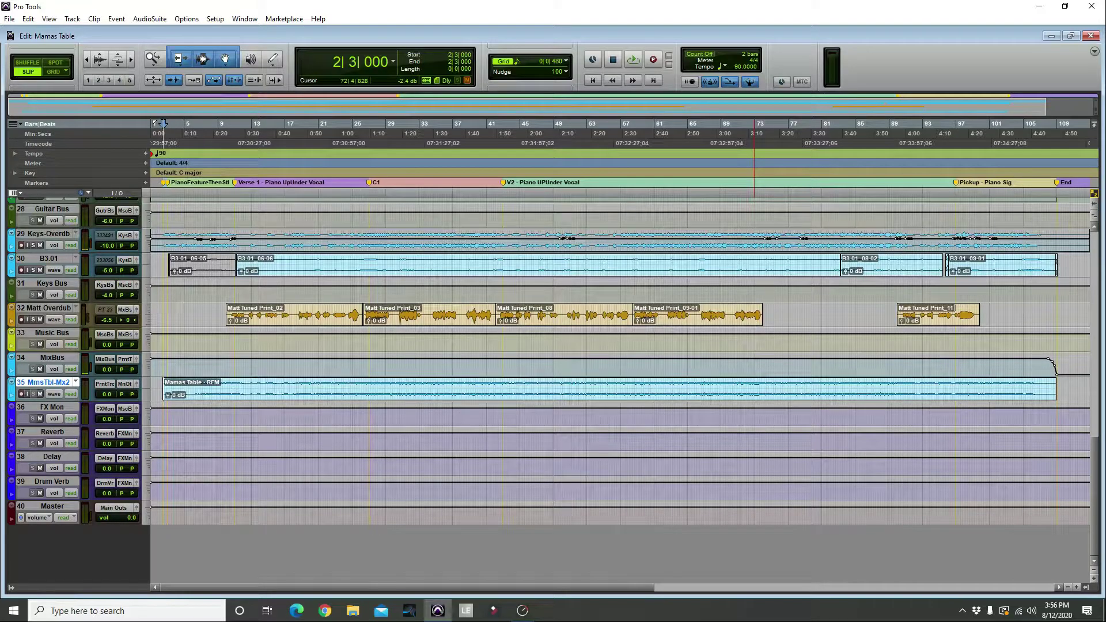
Step: Examine the mixer's channel routing from the drum and bass tracks through the instrument buses to the mix bus and print track
key("ctrl+equal")
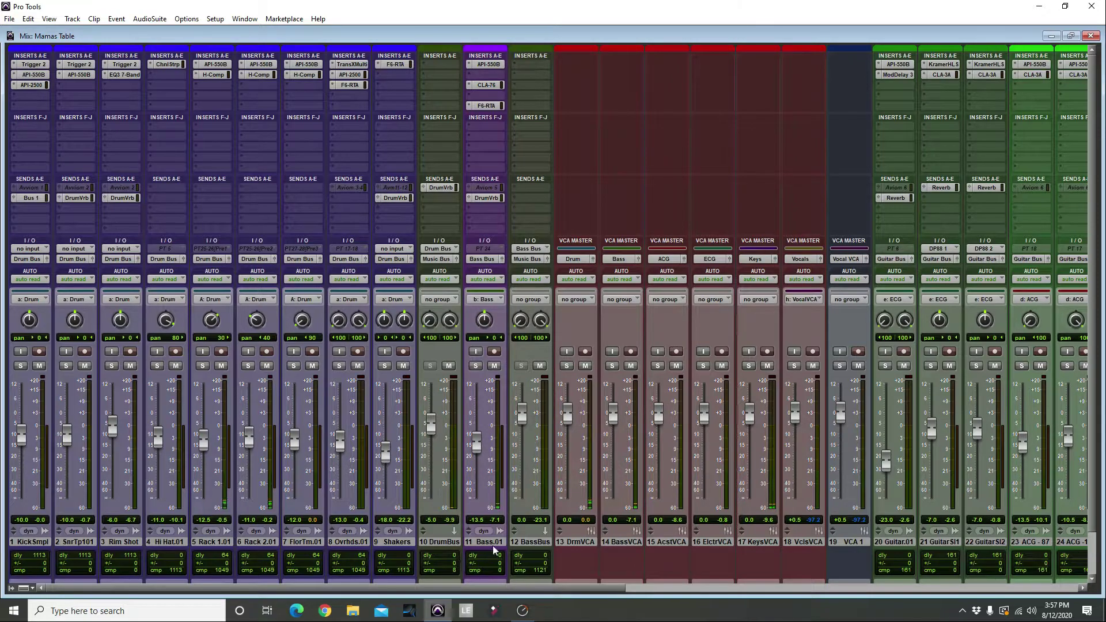
scroll(513, 578, "right", 10)
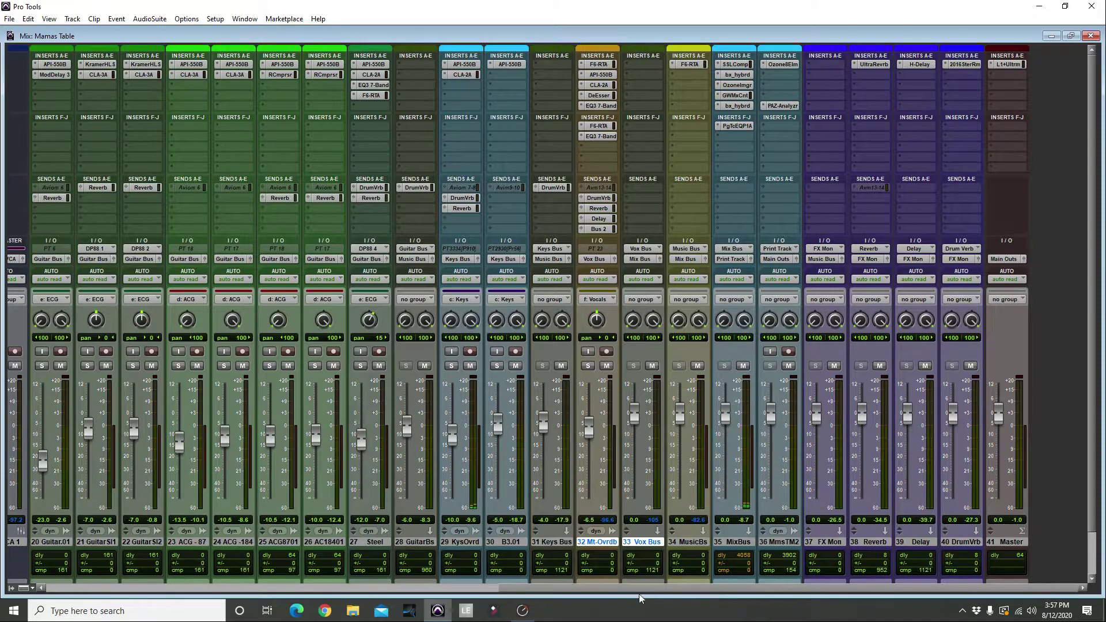
left_click_drag(638, 588, 123, 585)
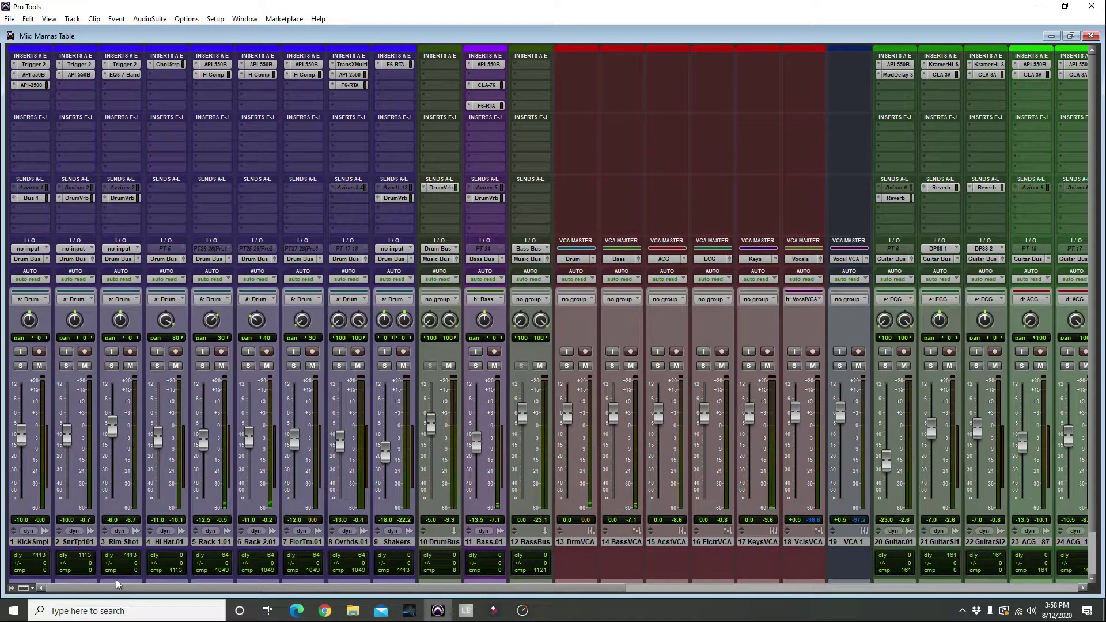
left_click(436, 541)
left_click(531, 542)
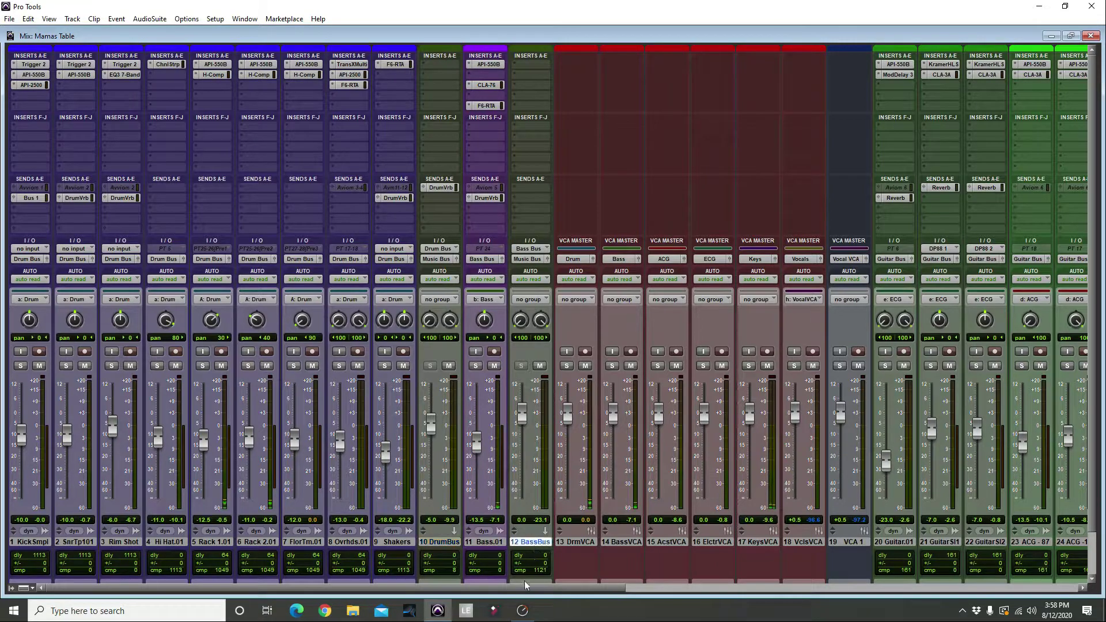
left_click_drag(524, 587, 973, 582)
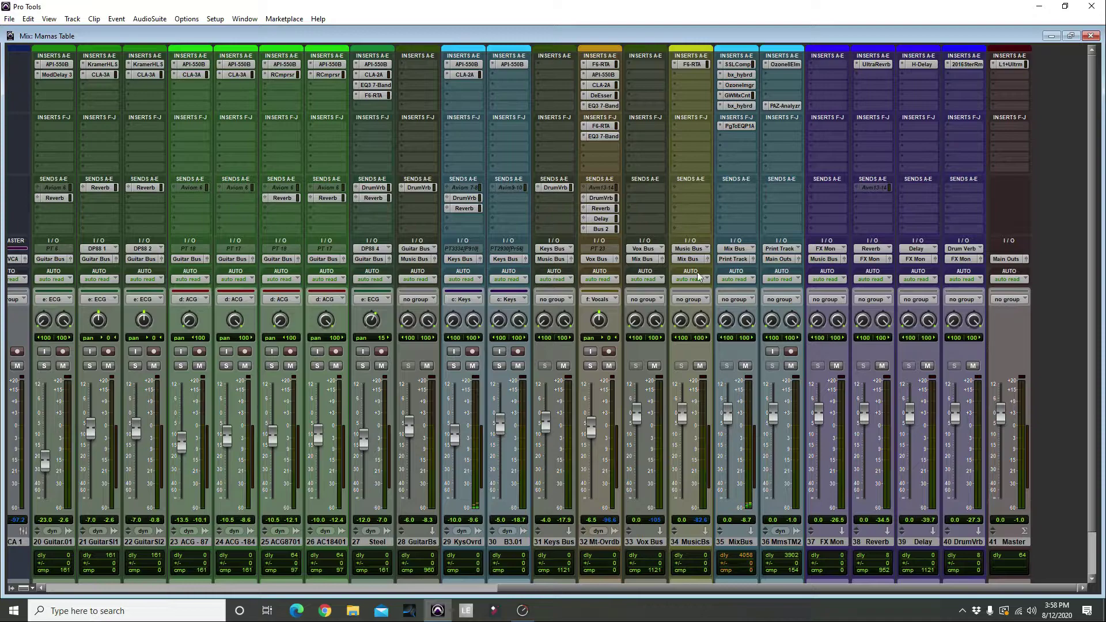
scroll(599, 268, "right", 1)
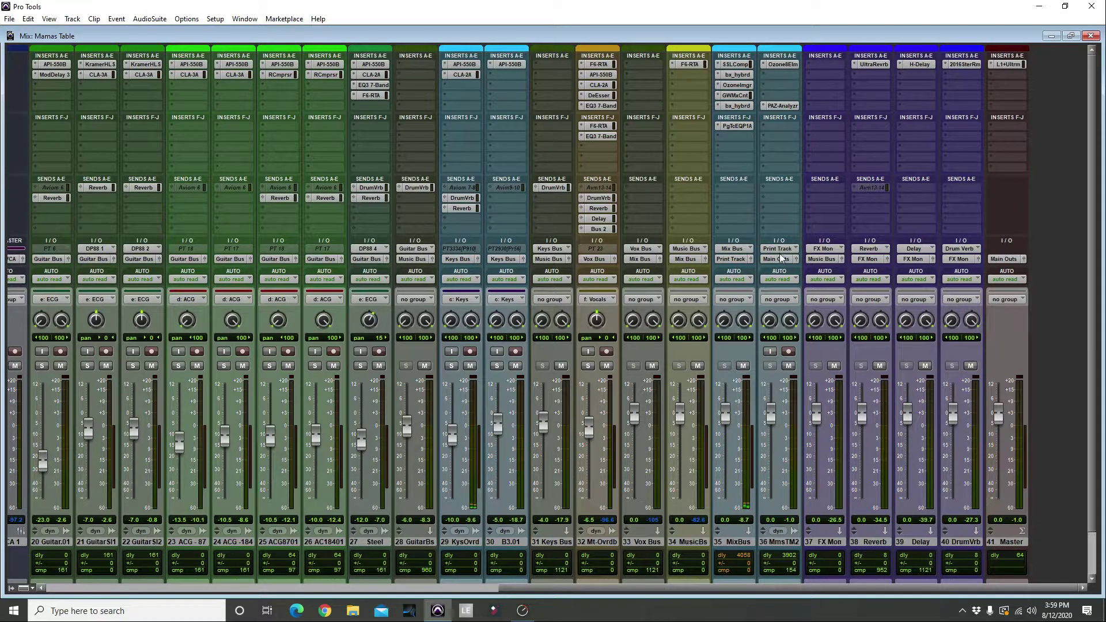
Step: Rename the print track following the MixBus as Mamas Table - RFM
double_click(778, 541)
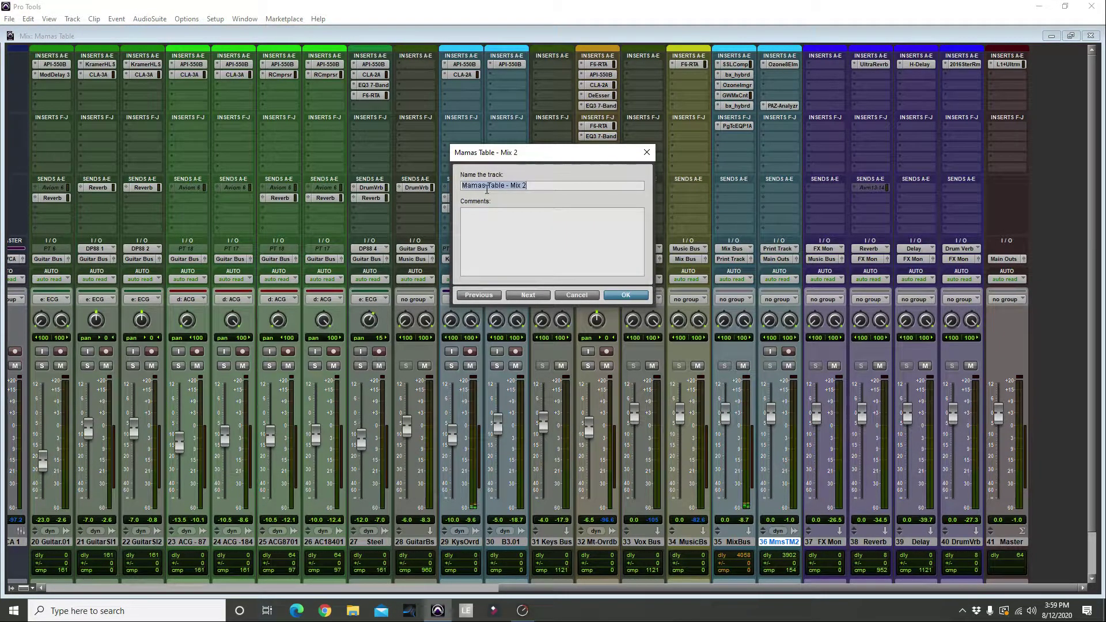
key("End")
left_click(536, 184)
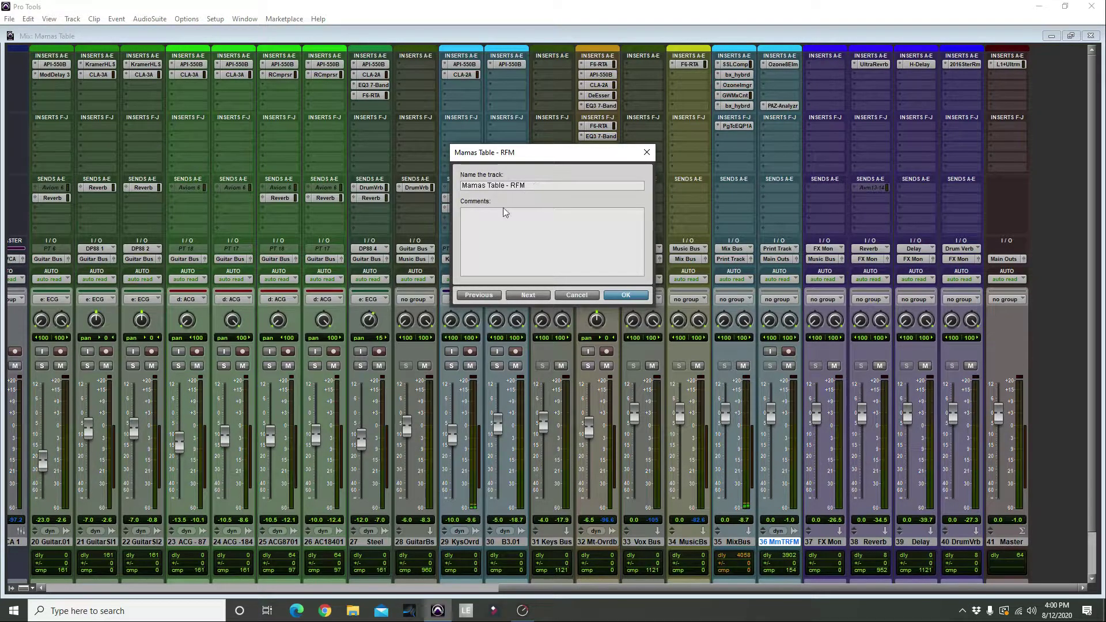
key("Return")
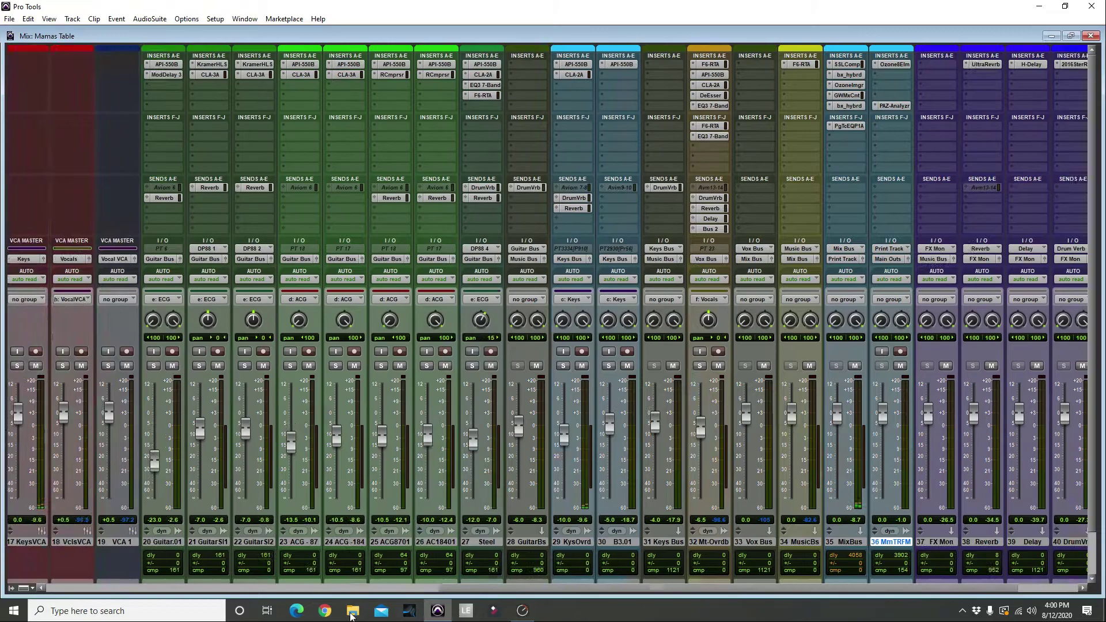
Step: Set the playback start near bar 14 in the edit view and enlarge the Mamas Table - RFM track's height
left_click_drag(527, 588, 216, 615)
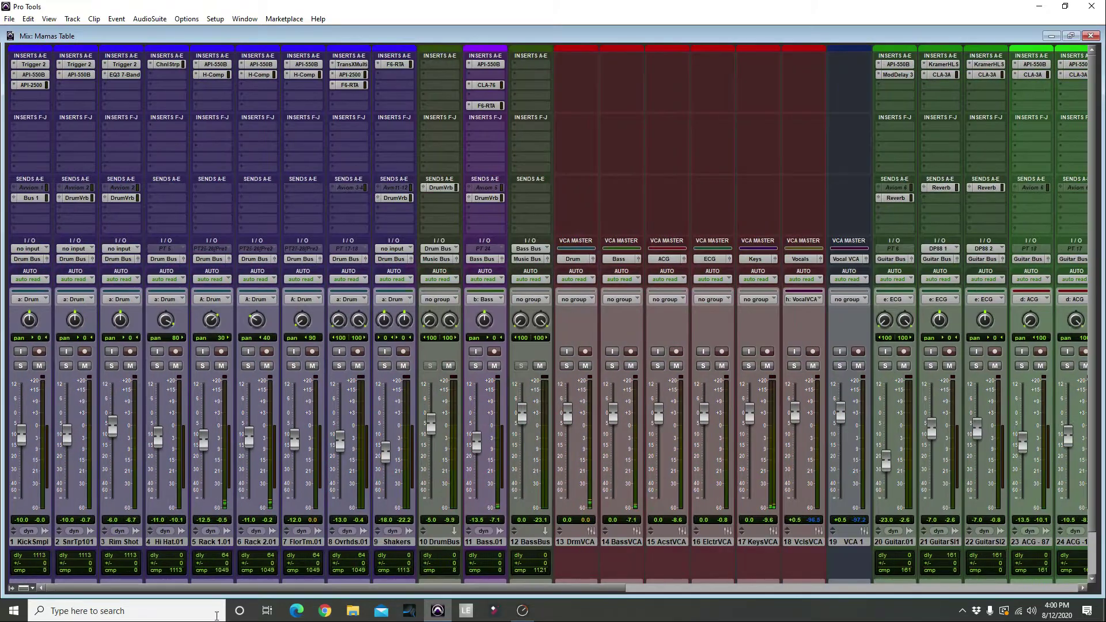
left_click_drag(342, 586, 873, 611)
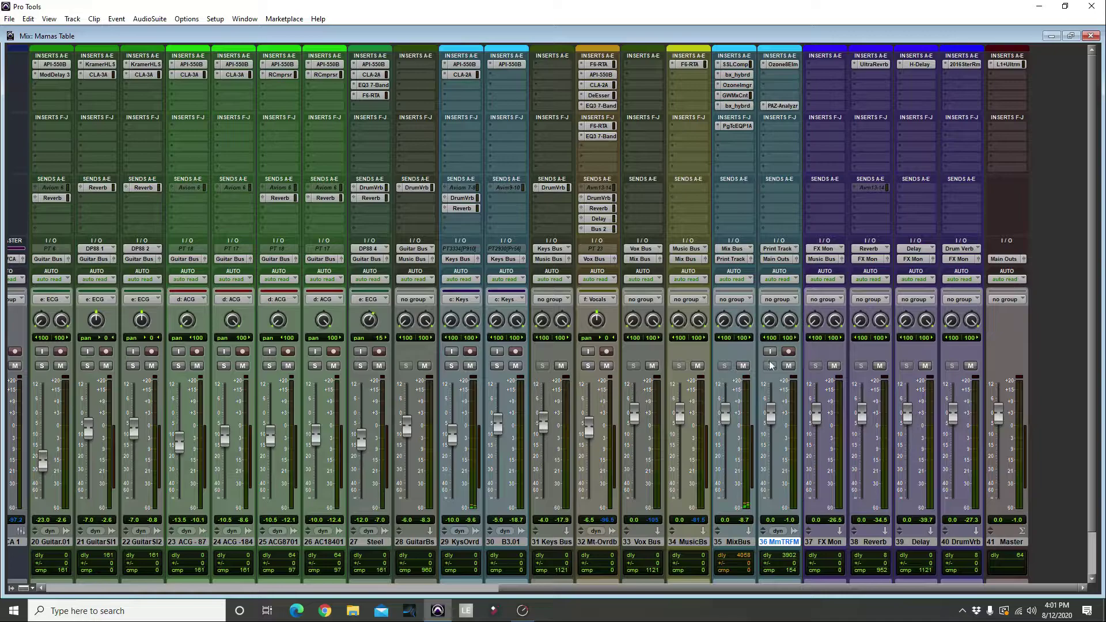
key("ctrl+equal")
left_click(535, 427)
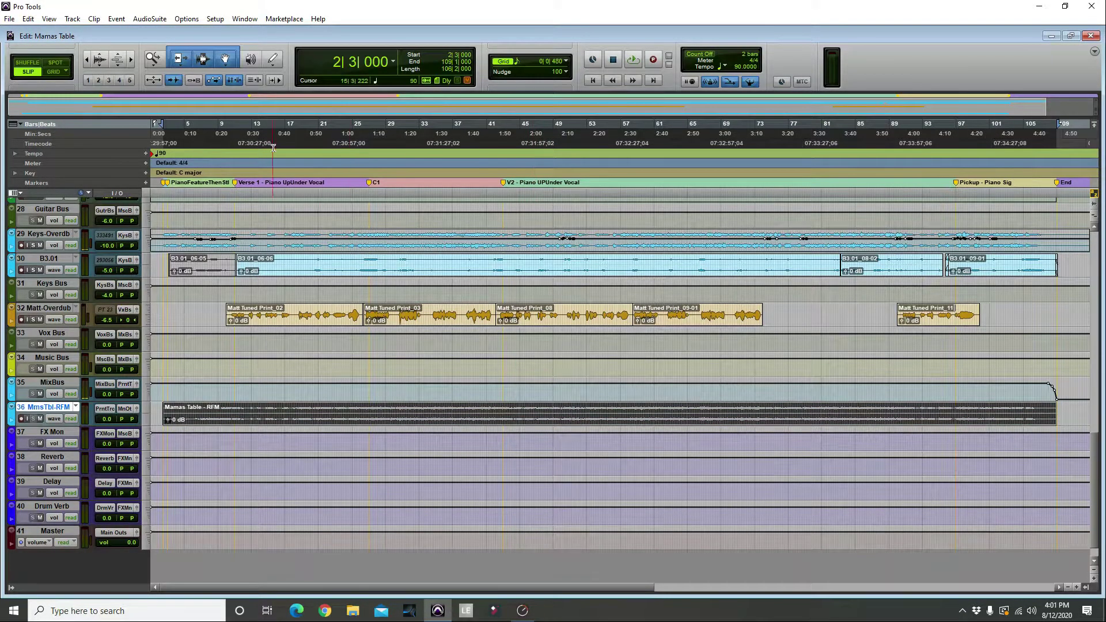
left_click(262, 424)
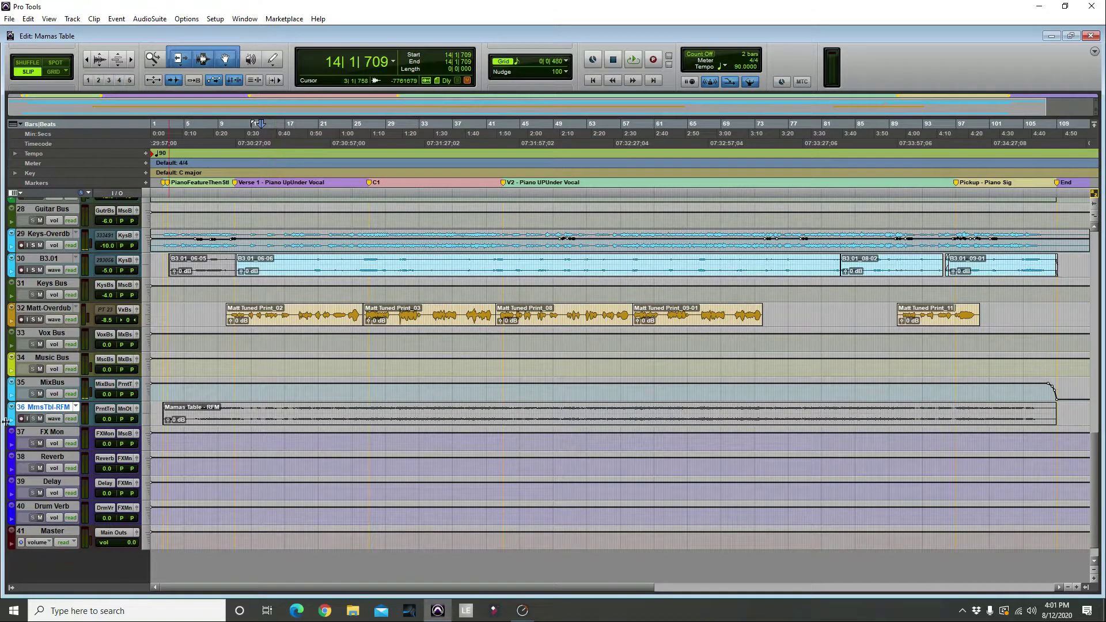
left_click_drag(42, 426, 41, 501)
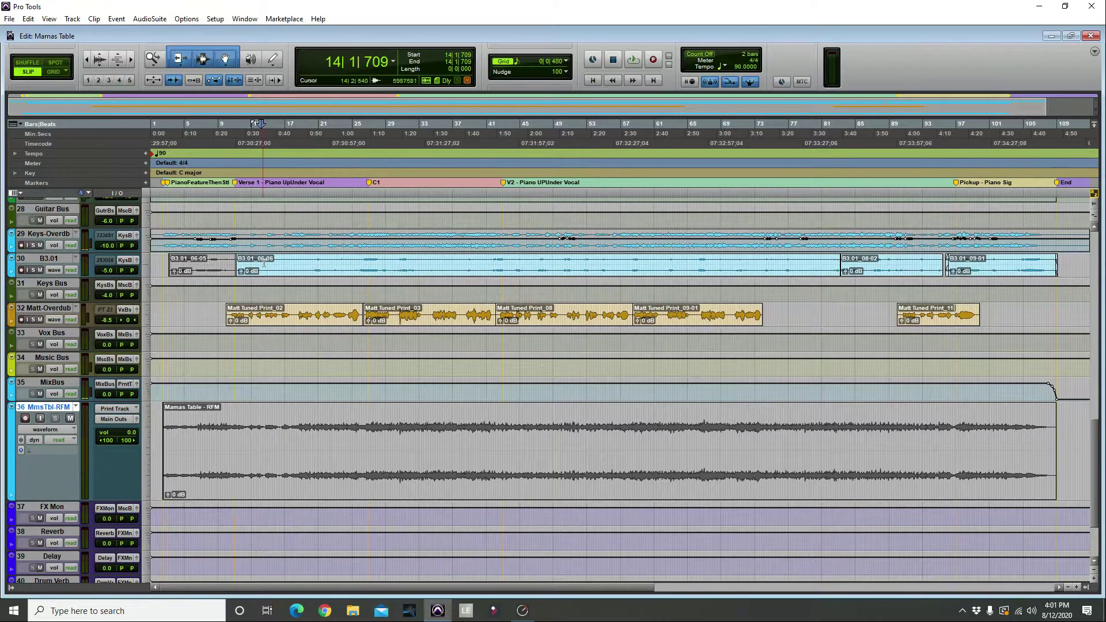
Step: Play the session from bar 14 and inspect the source tracks' and print track's meters in the edit and mix views
key("space")
scroll(215, 355, "up", 15)
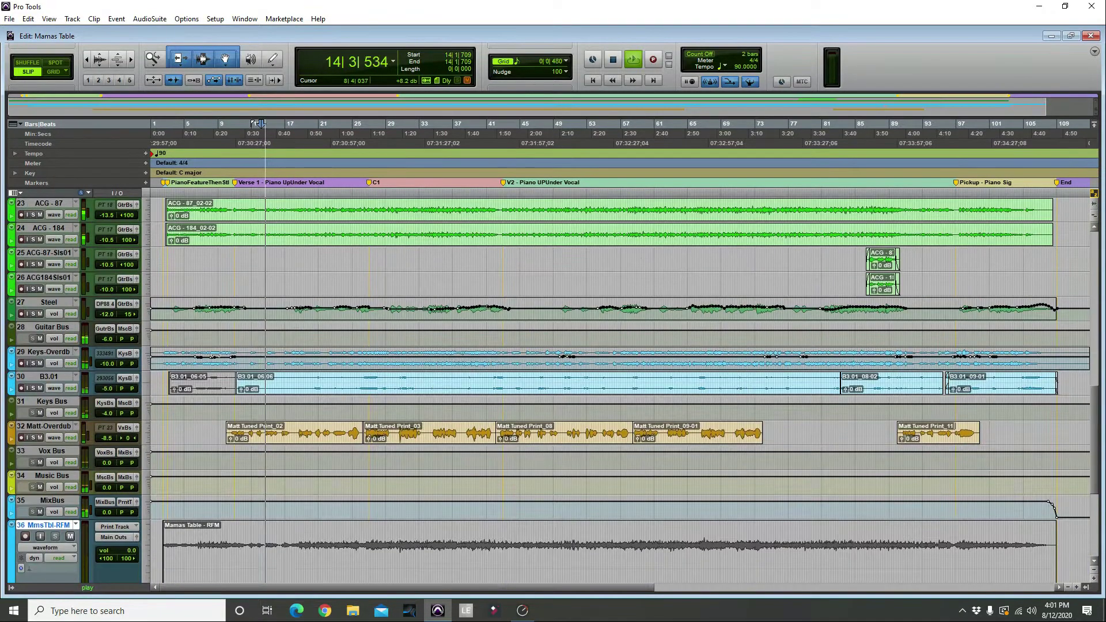
scroll(59, 265, "down", 13)
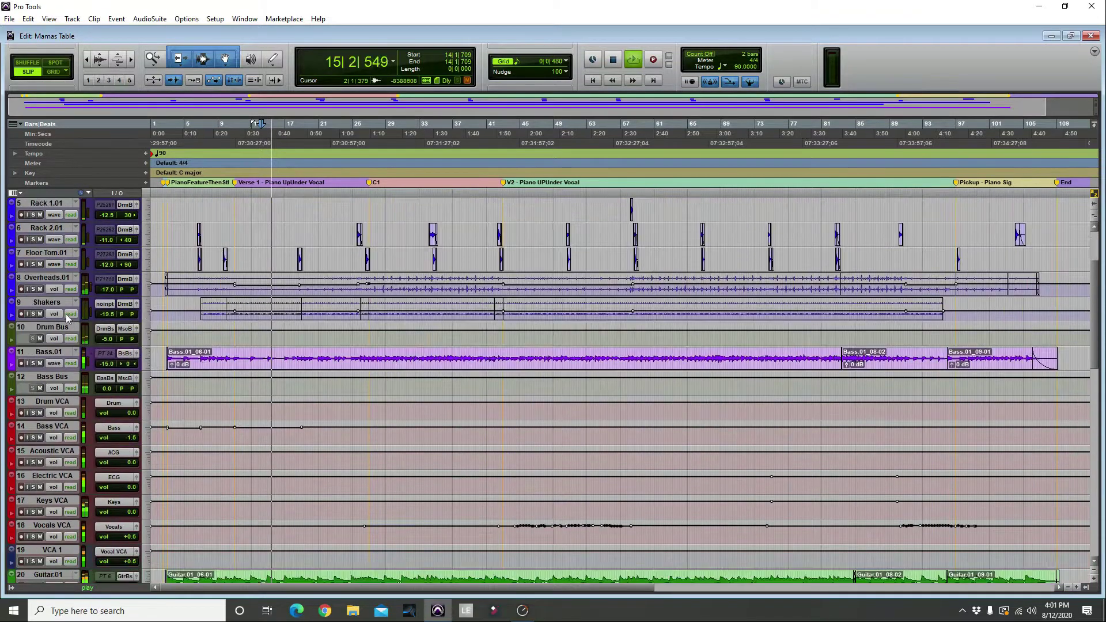
scroll(72, 318, "down", 3)
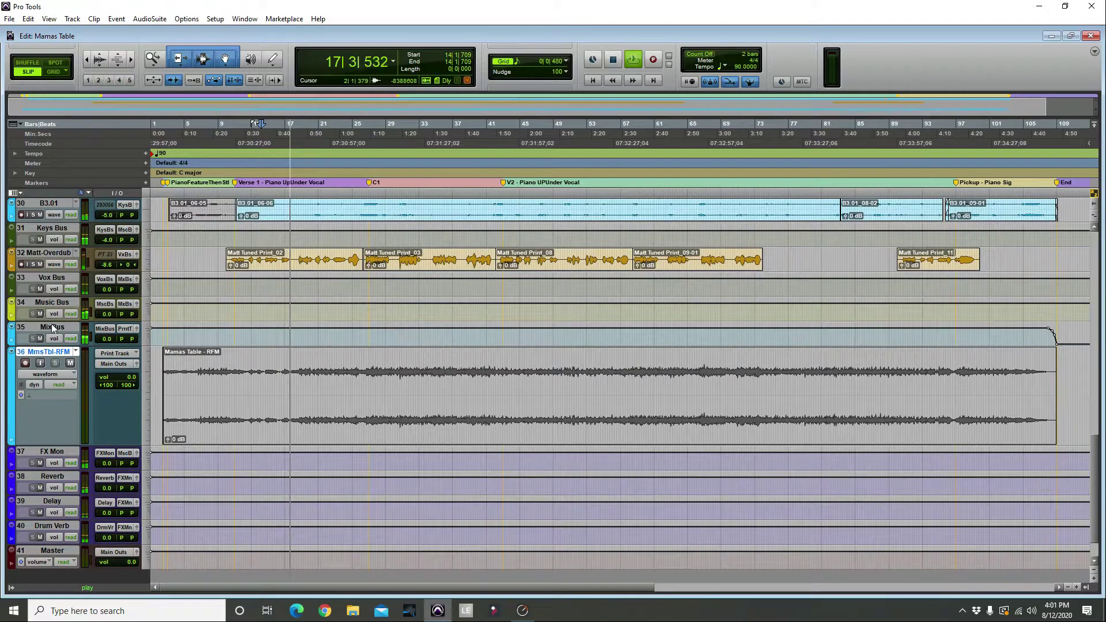
key("ctrl+equal")
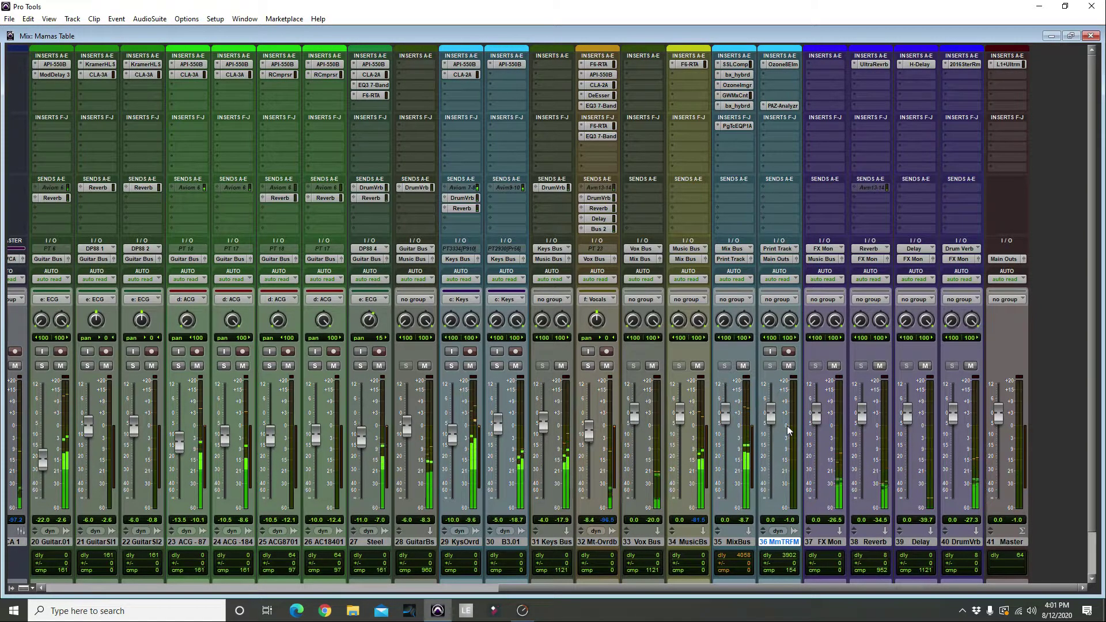
key("ctrl+equal")
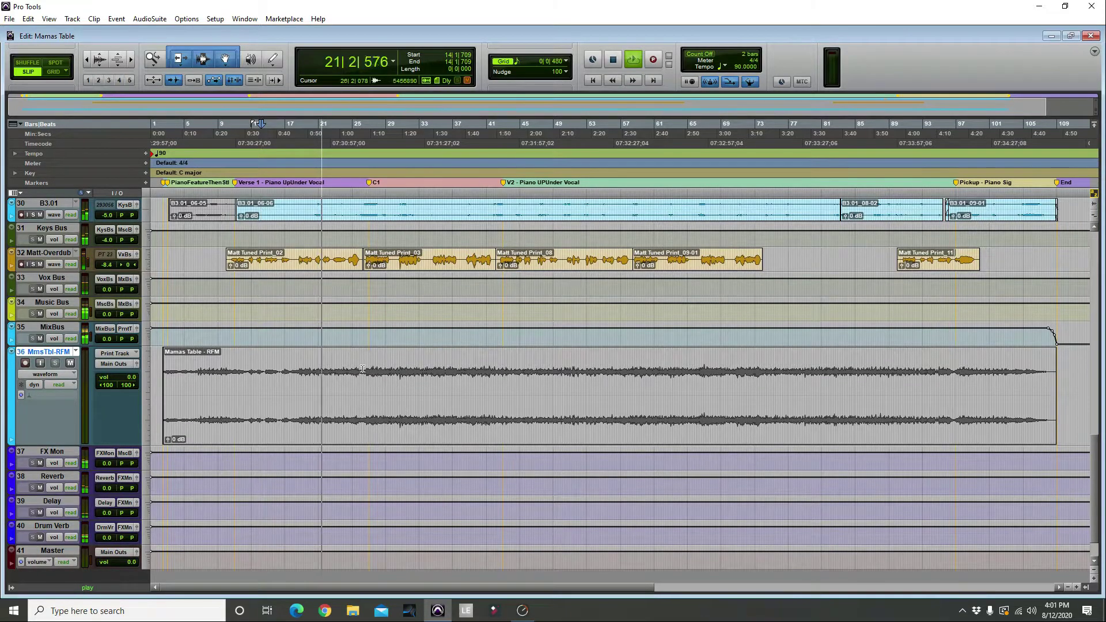
Step: Highlight passages on the print clip (about bars 26–50) and acoustic guitar tracks (about bars 24–56) to compare the print with its source tracks
left_click_drag(361, 400, 567, 400)
scroll(360, 373, "up", 2)
scroll(360, 374, "up", 4)
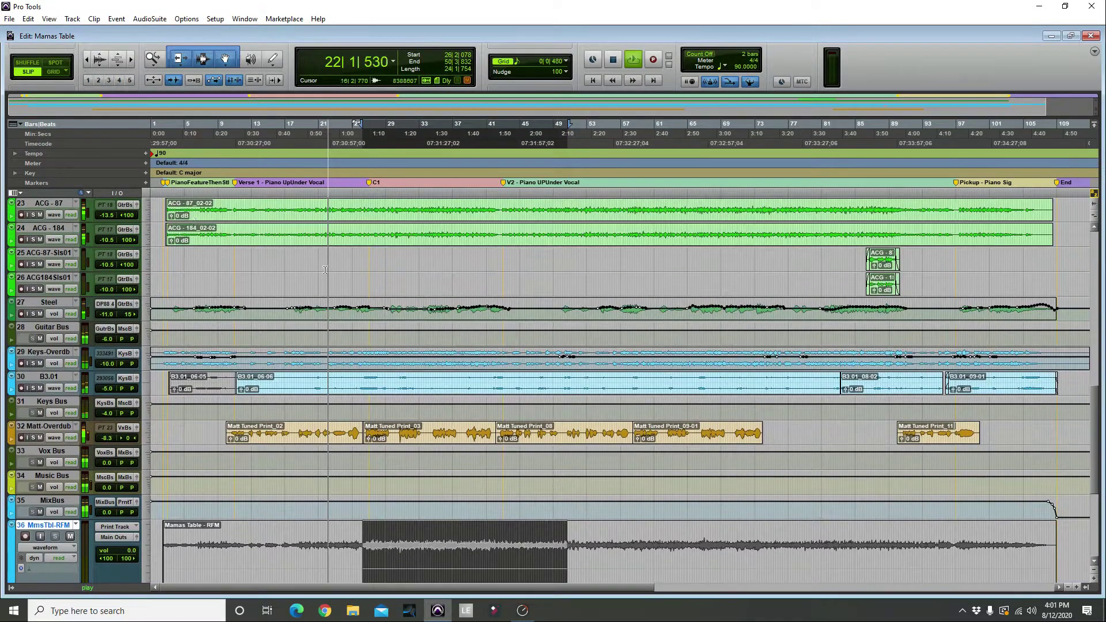
scroll(354, 265, "up", 3)
left_click_drag(354, 265, 616, 337)
scroll(472, 286, "down", 10)
scroll(472, 285, "up", 8)
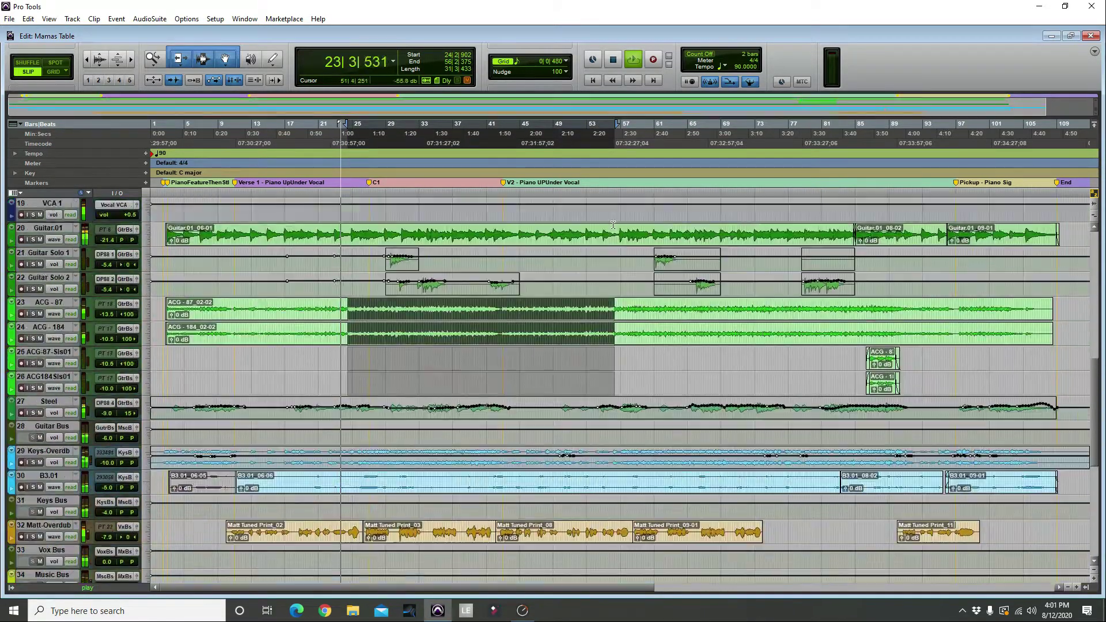
scroll(374, 291, "down", 4)
scroll(374, 291, "down", 4)
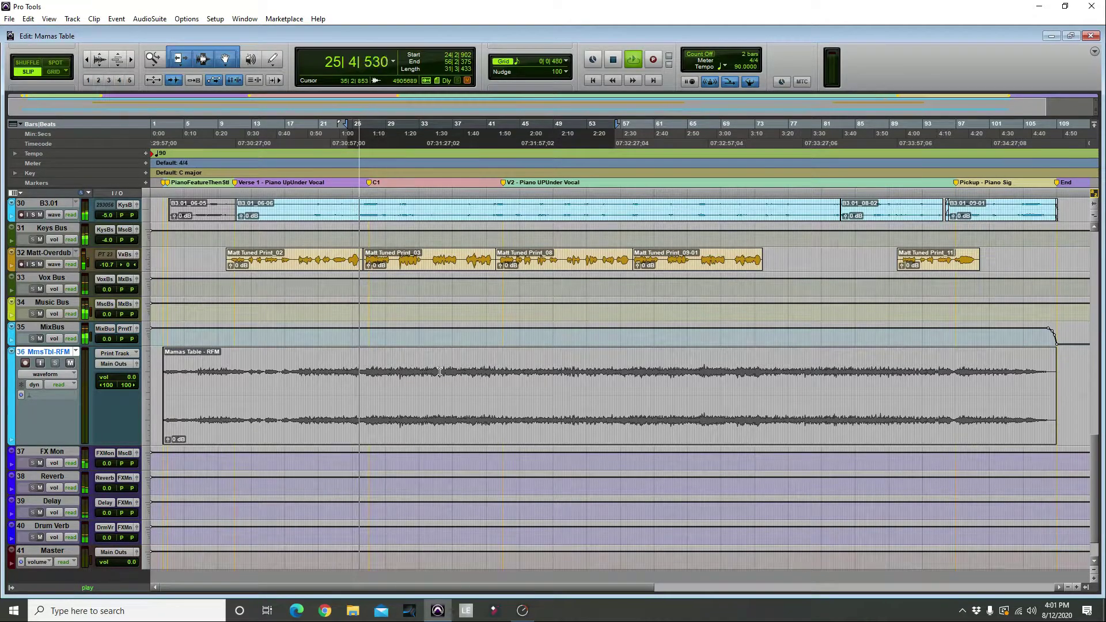
Step: Highlight about bars 33–46 of the print clip and switch the print track's input monitoring on and off during playback
key("ctrl+equal")
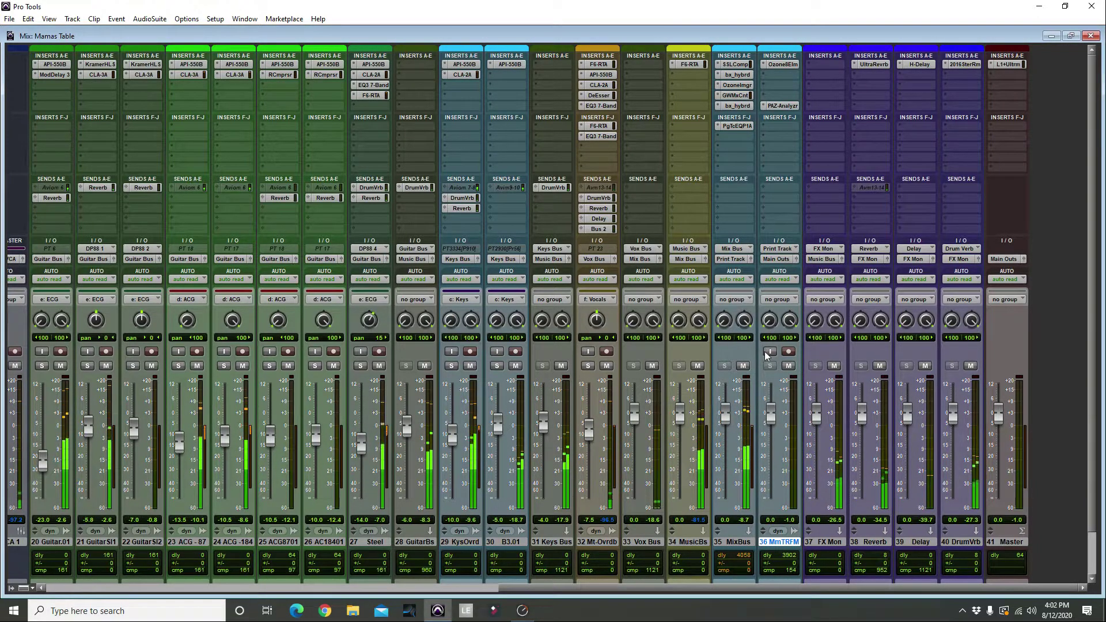
key("ctrl+equal")
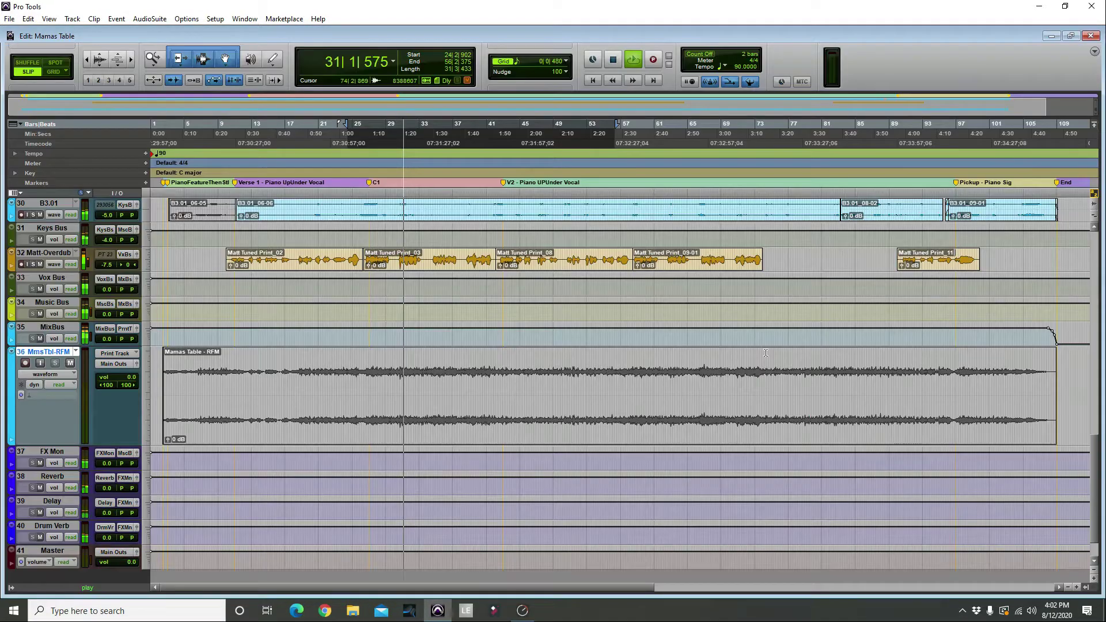
left_click_drag(424, 371, 534, 370)
key("ctrl+equal")
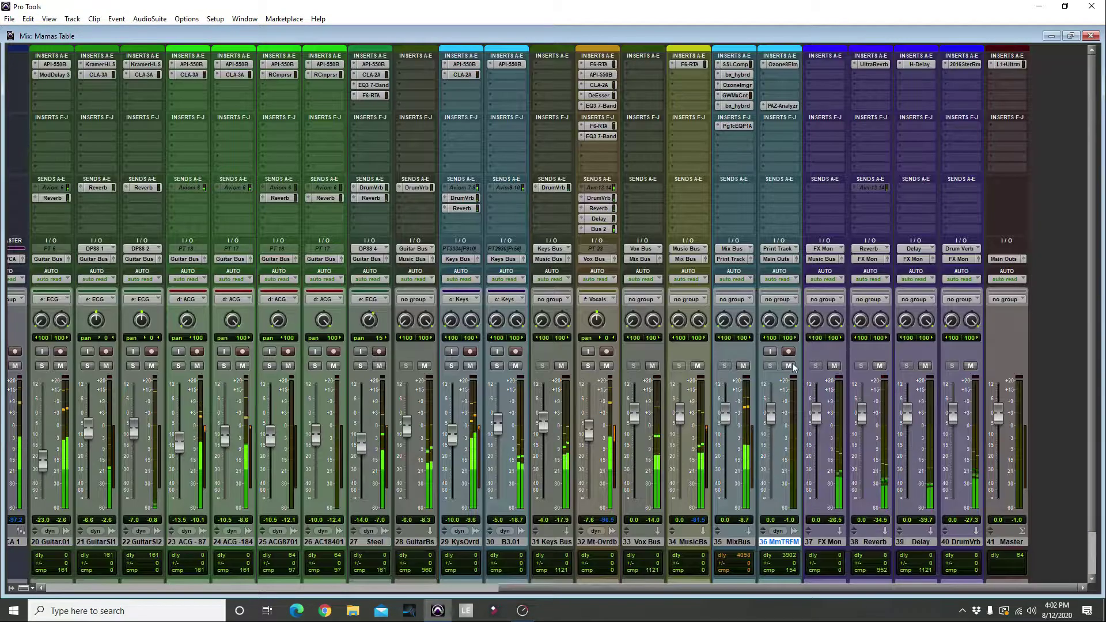
key("ctrl+equal")
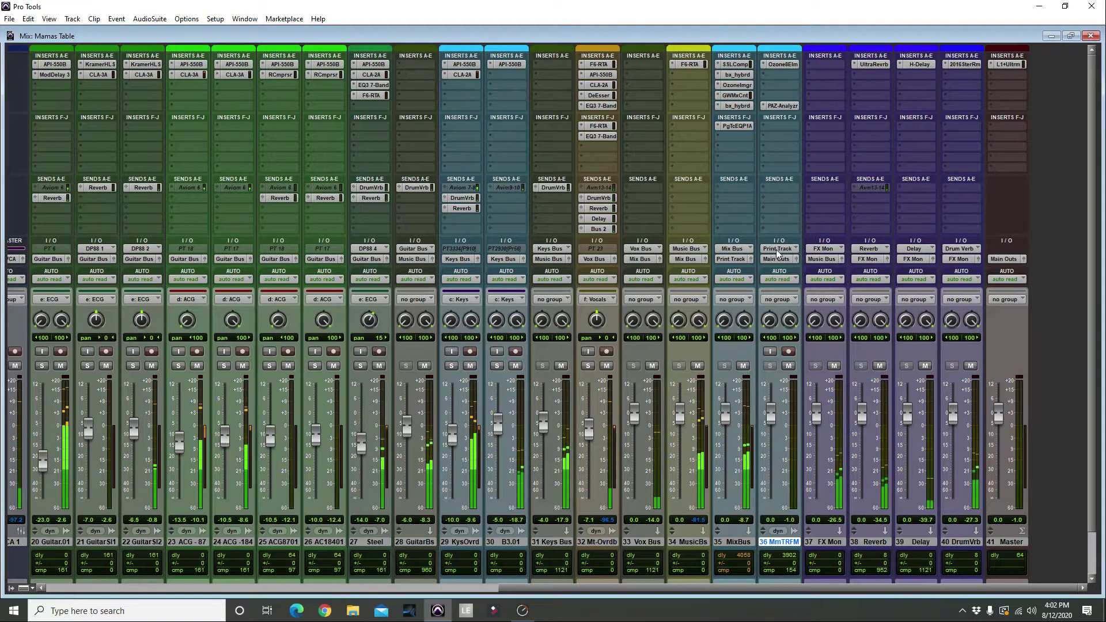
left_click(770, 352)
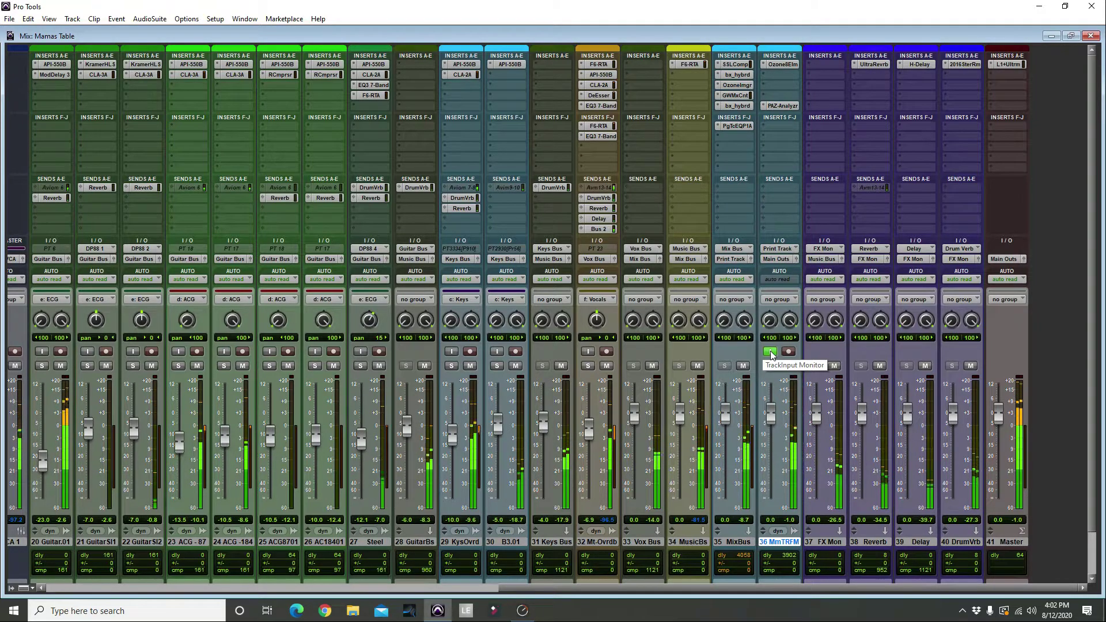
left_click(771, 352)
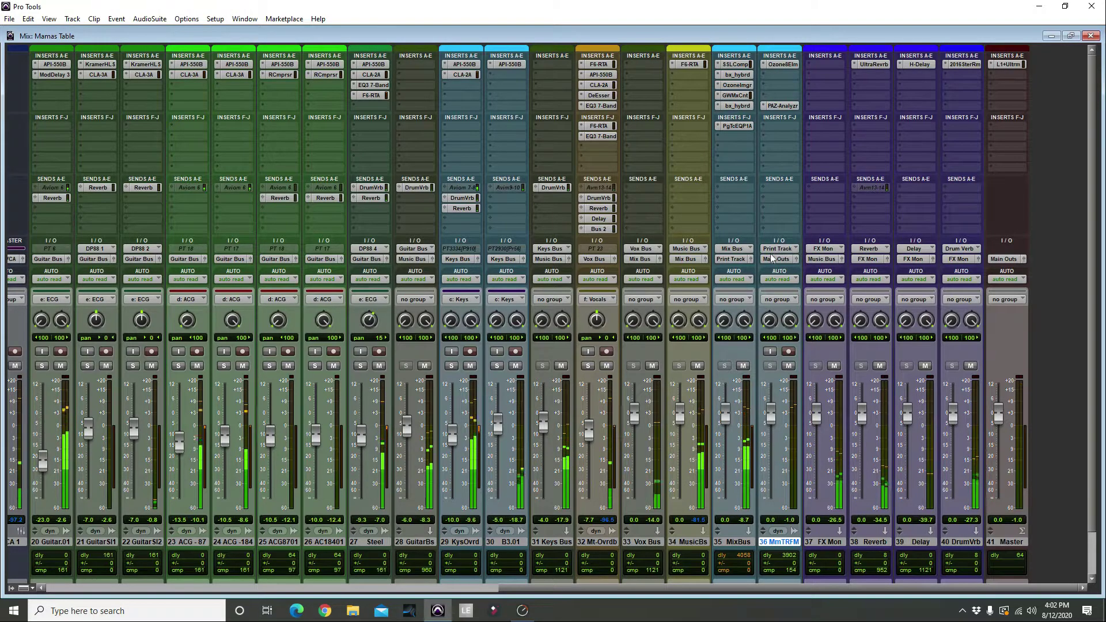
Step: Select the entire Mamas Table - RFM clip, stop playback and unmute the clip
key("ctrl+equal")
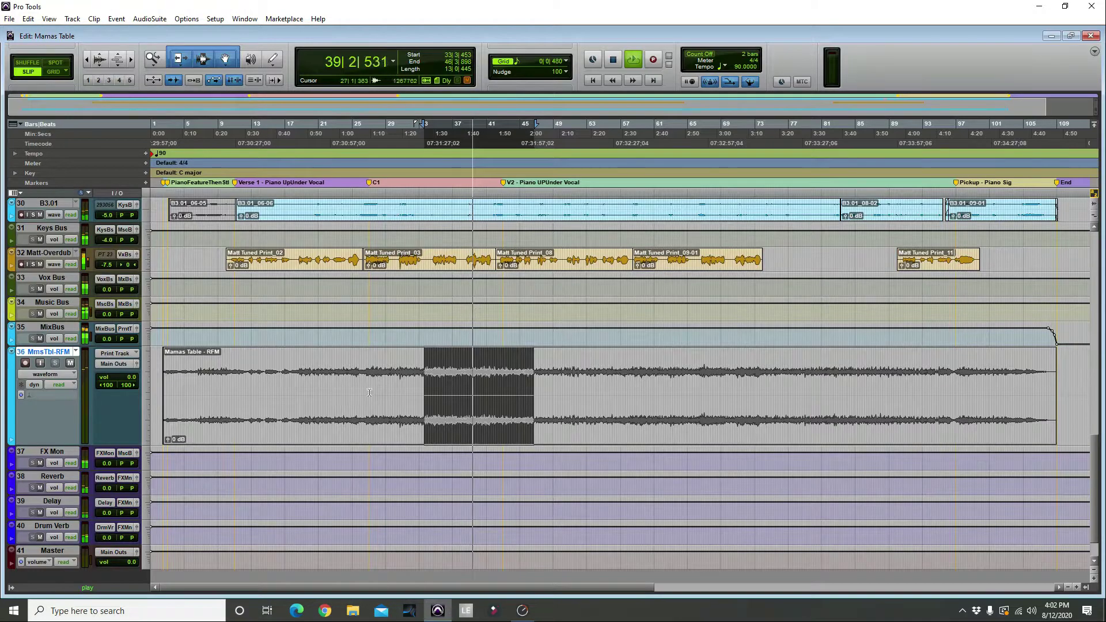
left_click_drag(550, 389, 615, 389)
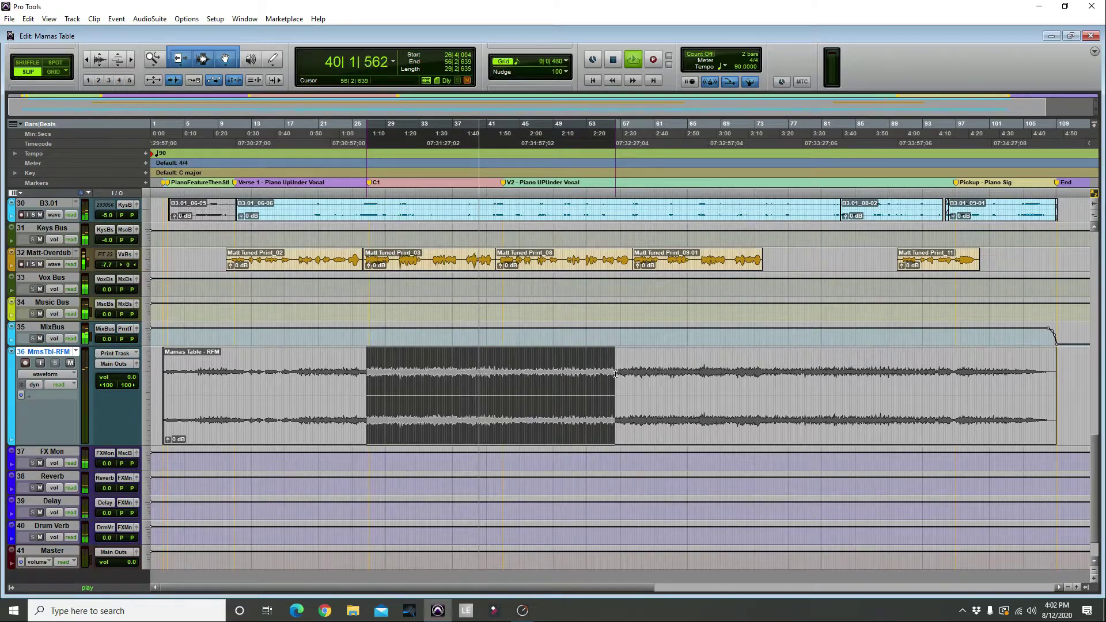
left_click(347, 428)
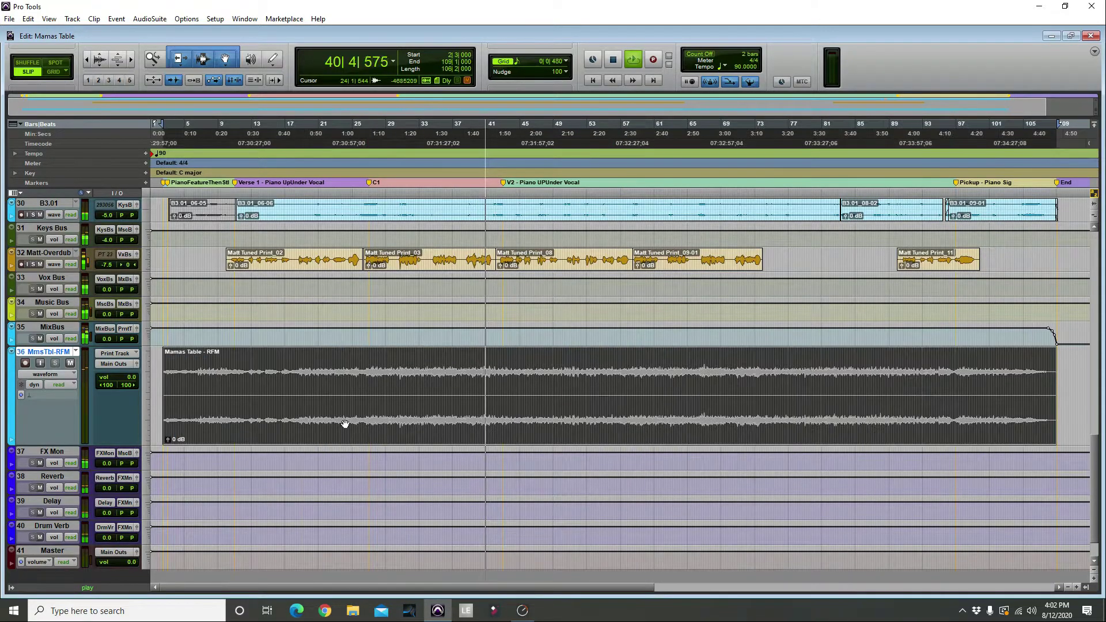
key("space")
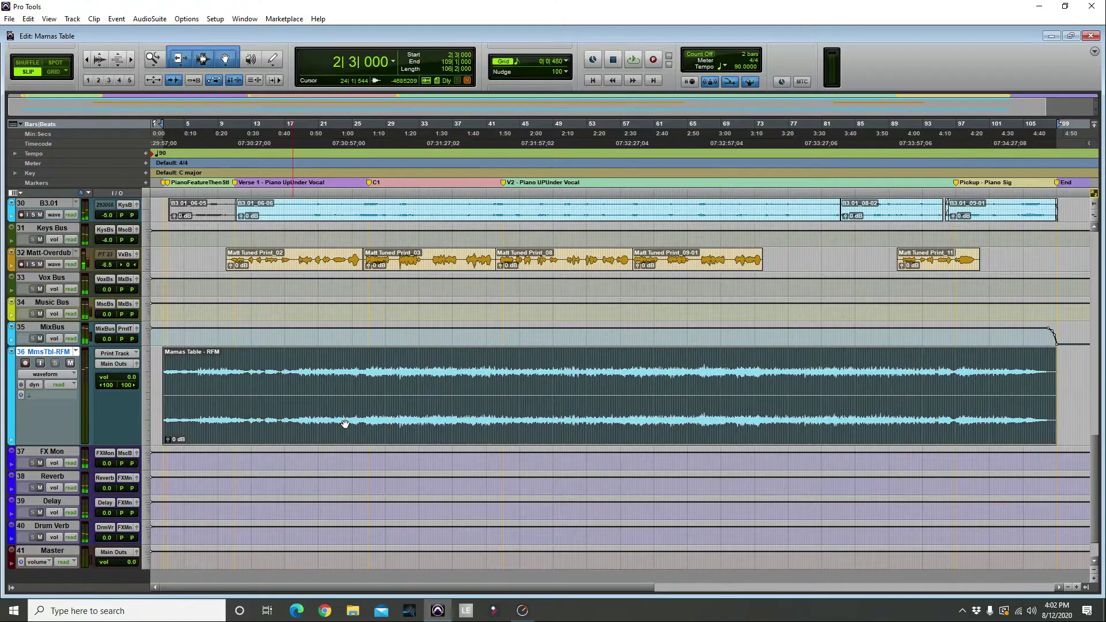
Step: Play the printed mix from its start and again from about bar 28, and stop playback
key("space")
left_click(276, 361)
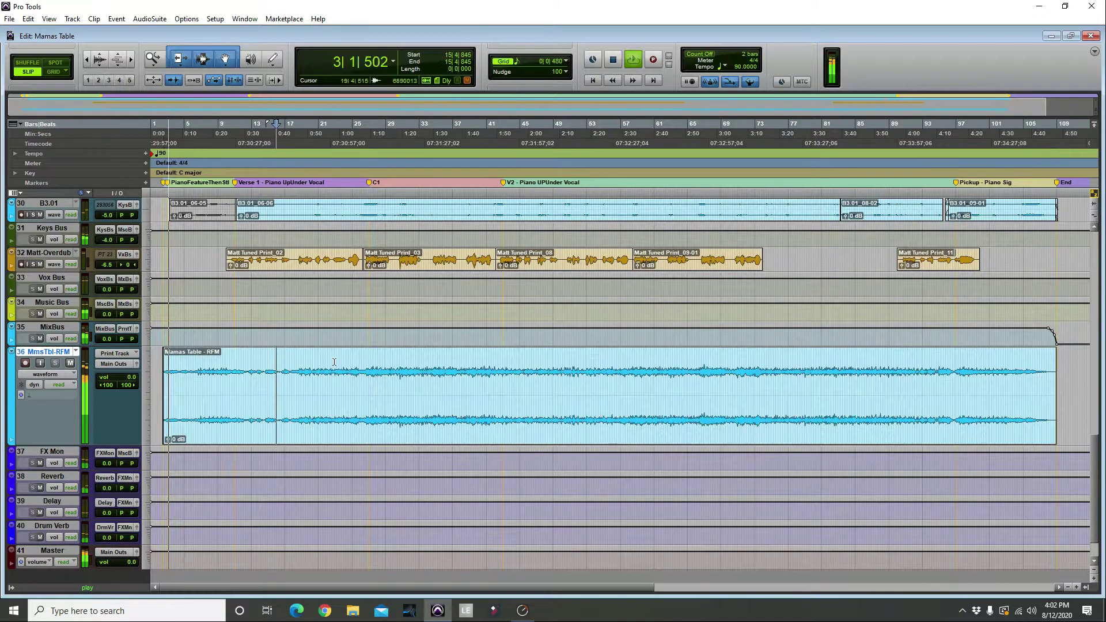
left_click(382, 356)
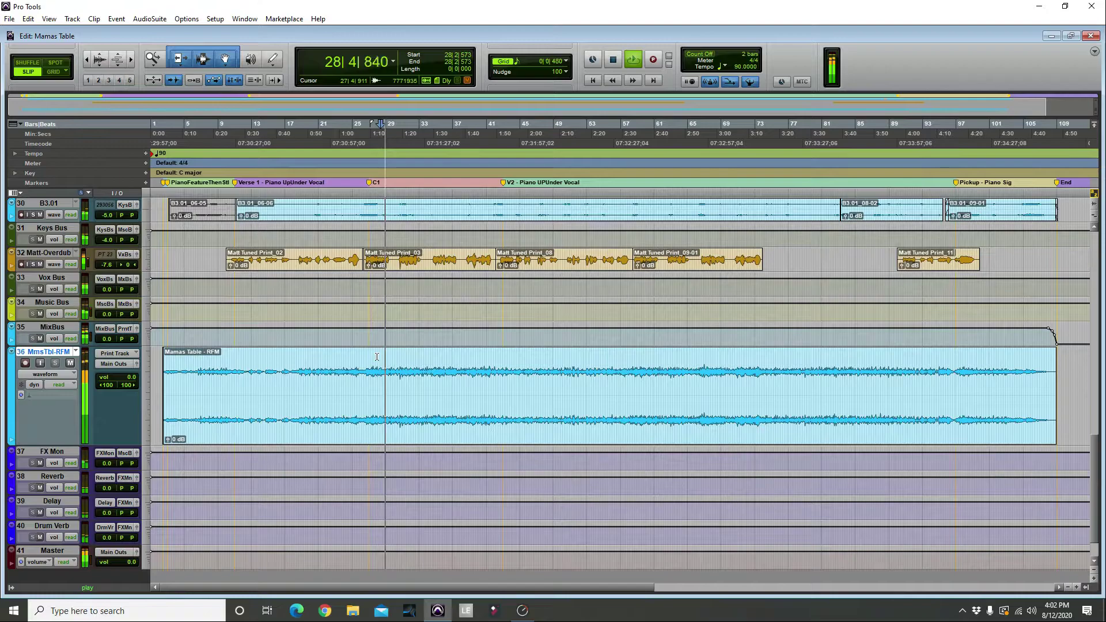
key("space")
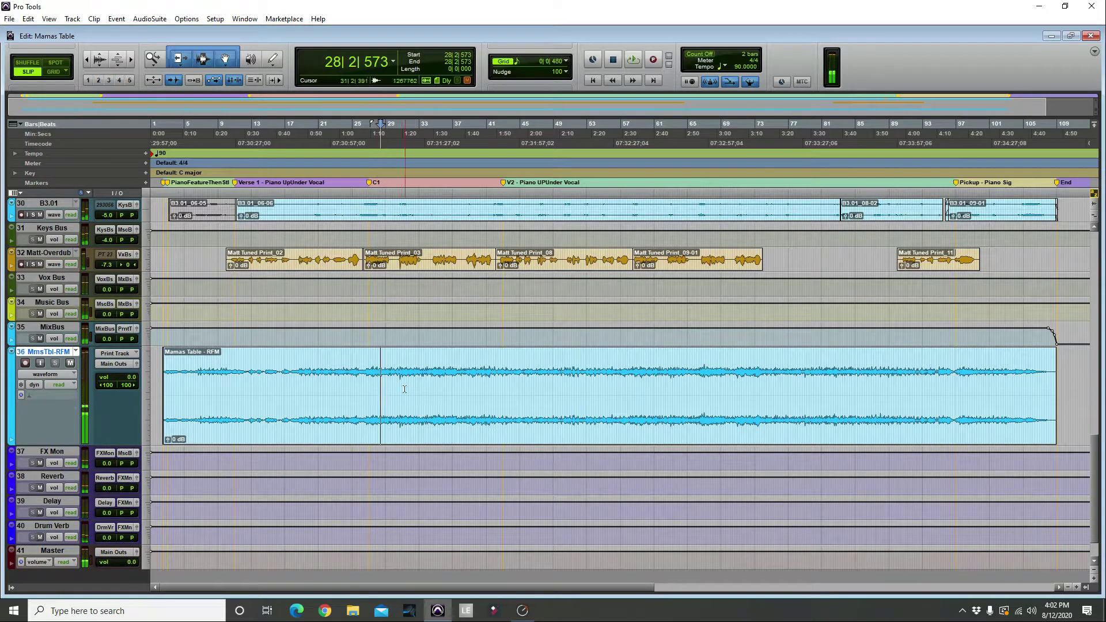
Step: Highlight passages of the print clip (about bars 33–65, 22–82 and 12–84) and toggle the print track's input monitoring
left_click_drag(381, 369, 429, 369)
left_click_drag(519, 367, 769, 363)
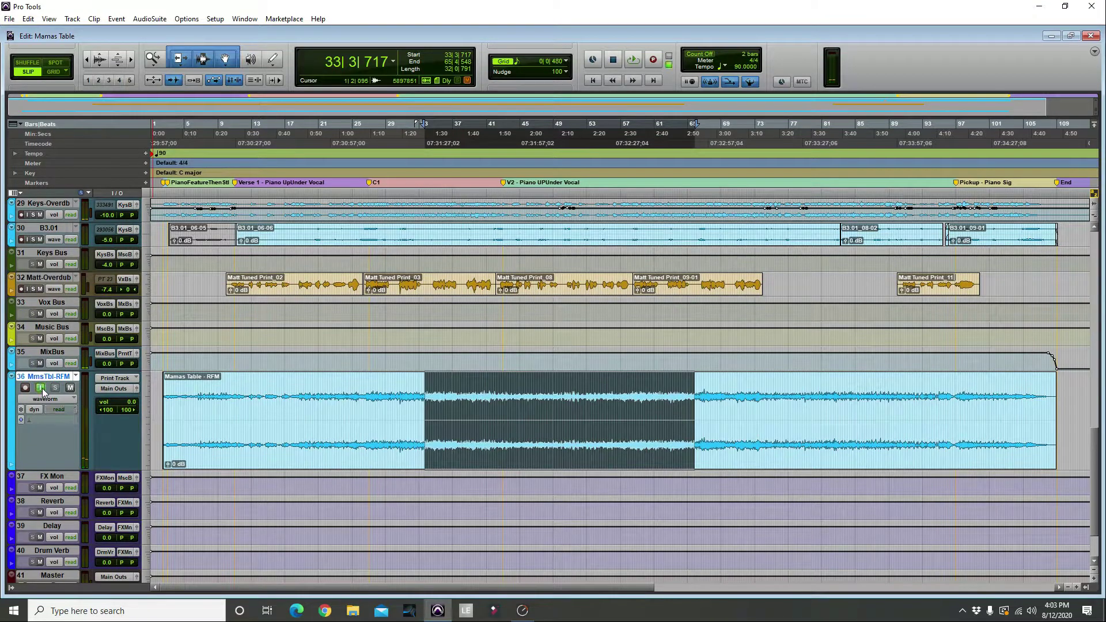
left_click(42, 388)
left_click_drag(328, 415, 835, 429)
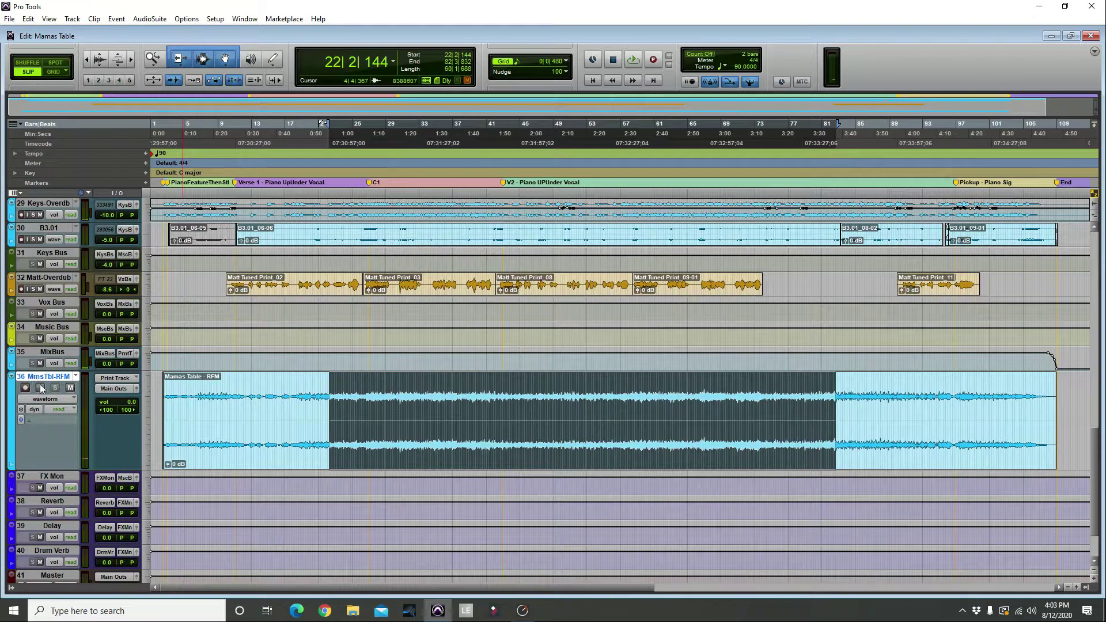
scroll(297, 281, "up", 8)
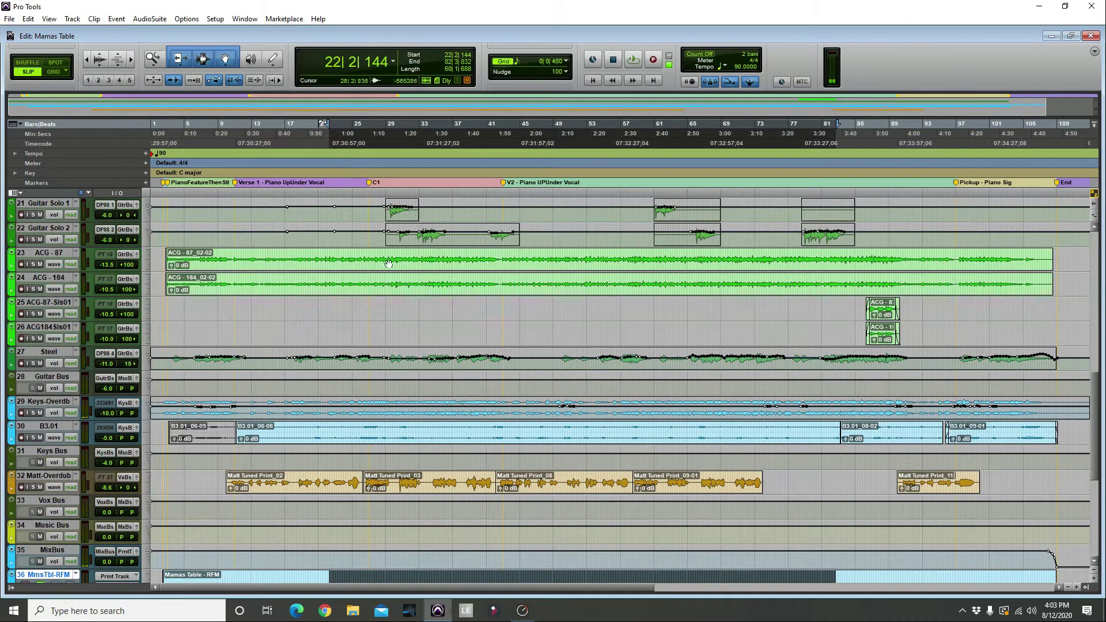
scroll(443, 346, "down", 7)
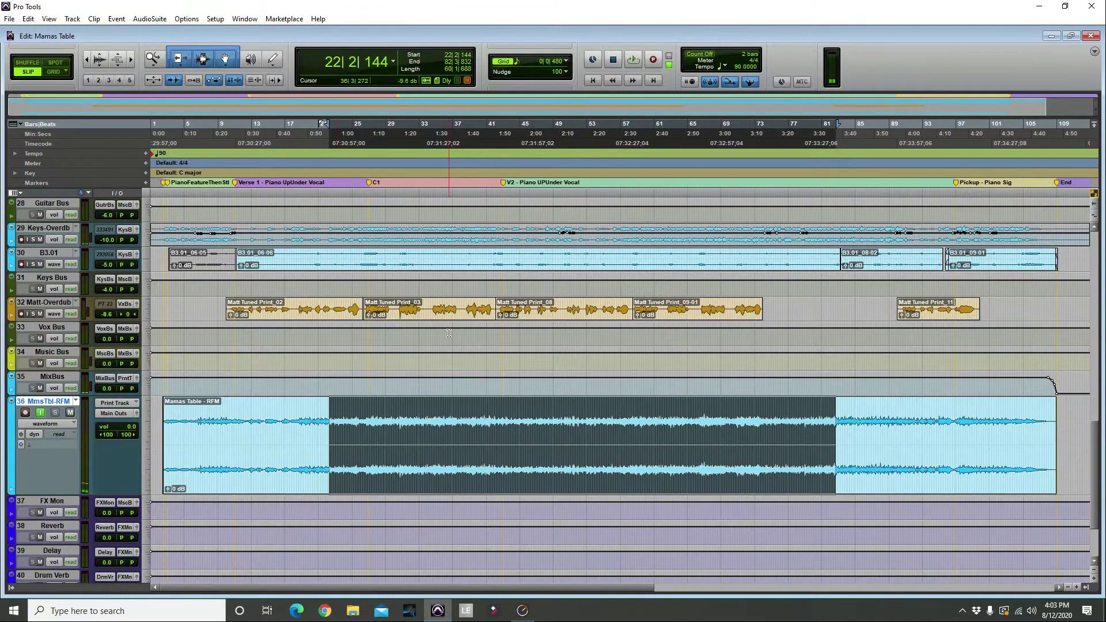
left_click_drag(249, 414, 855, 447)
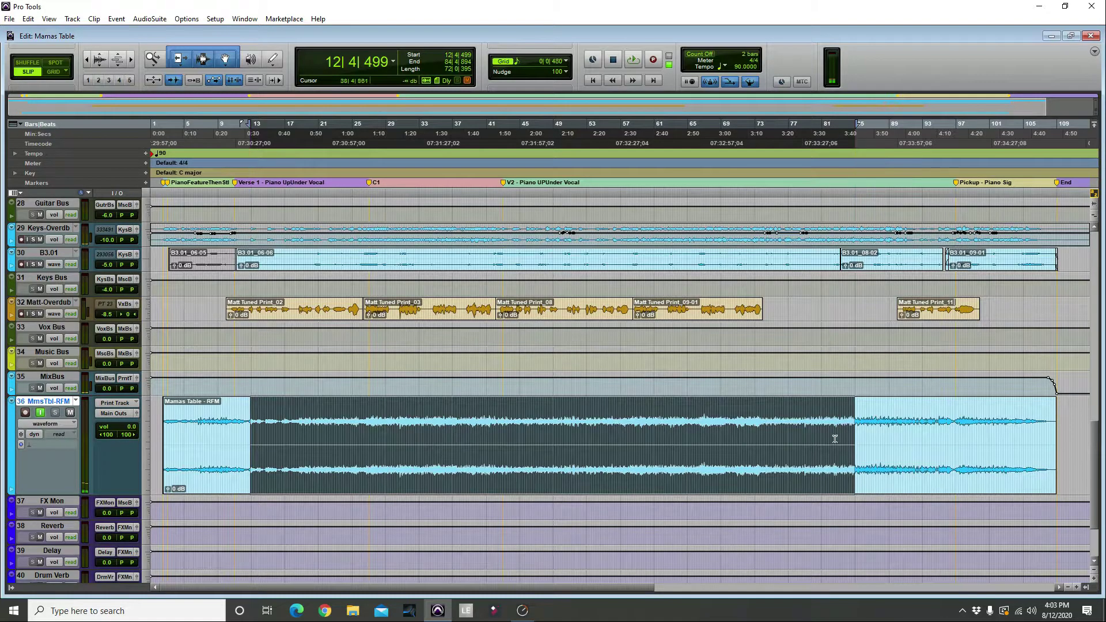
Step: Delete about bars 34–46 from the Keys-Overdb and B3.01 tracks
scroll(431, 238, "up", 4)
left_click_drag(431, 346, 535, 362)
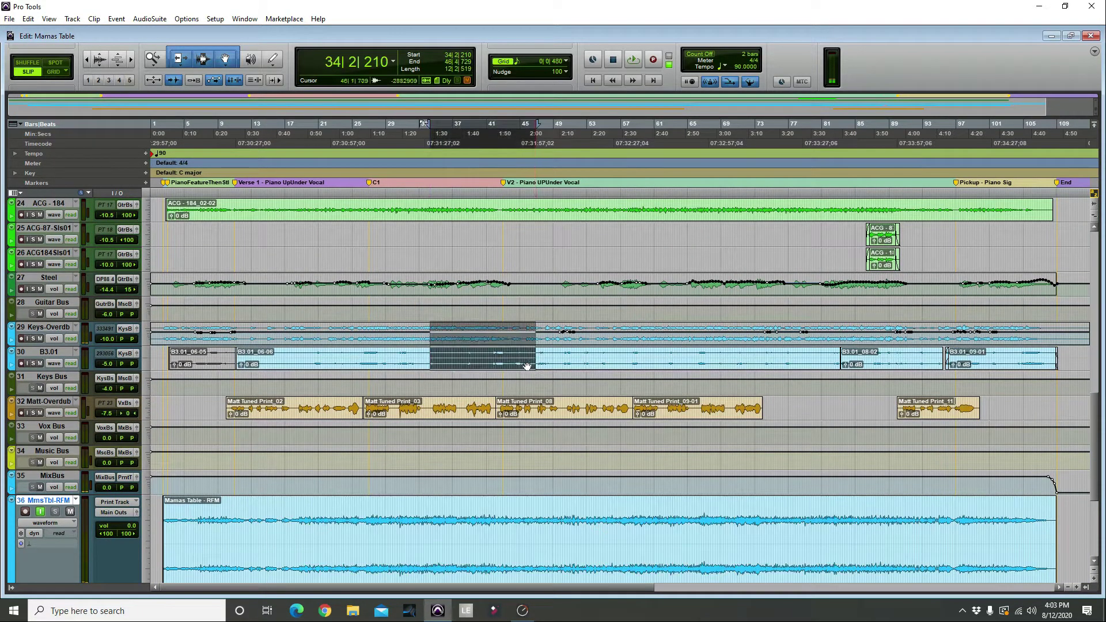
key("Delete")
Step: Delete about bars 29–33 of the overdubbed vocal on track 32 and lower its clip gain from the V2 marker to -11.3 dB
left_click_drag(425, 409, 387, 409)
key("Delete")
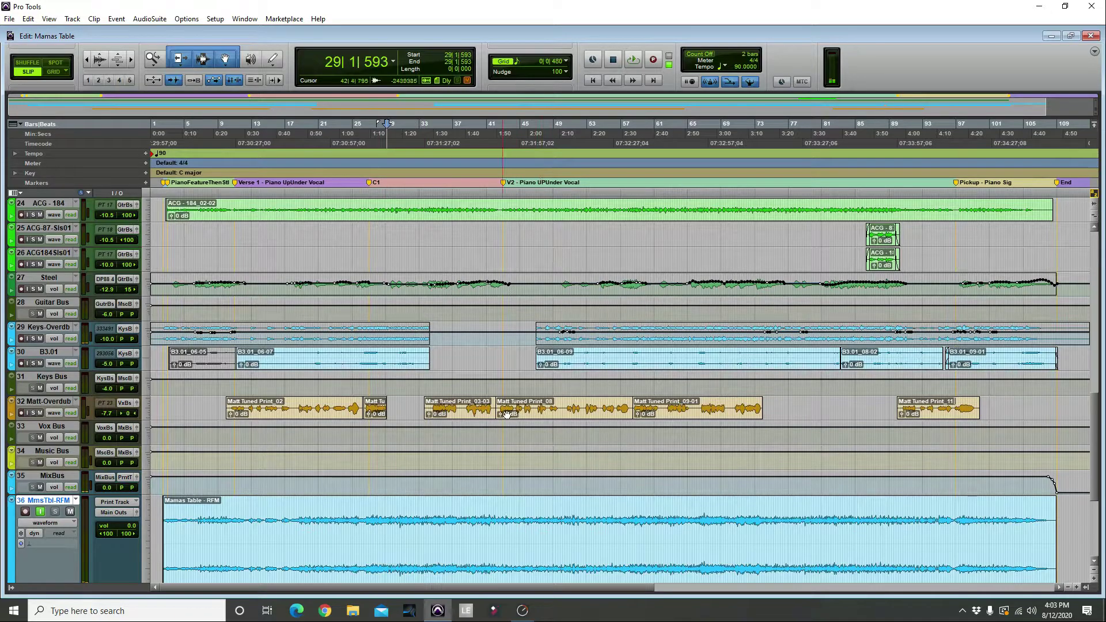
left_click_drag(506, 414, 506, 437)
scroll(56, 463, "down", 2)
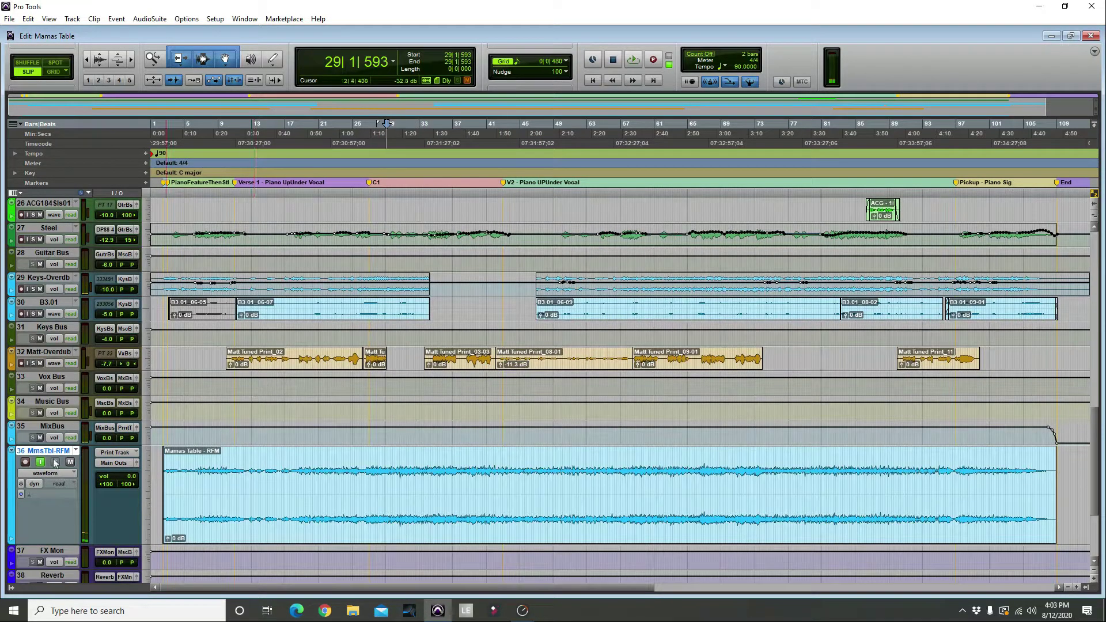
Step: Turn off input monitoring on the print track, play the printed mix from about bar 27 and stop playback
key("space")
left_click(365, 294)
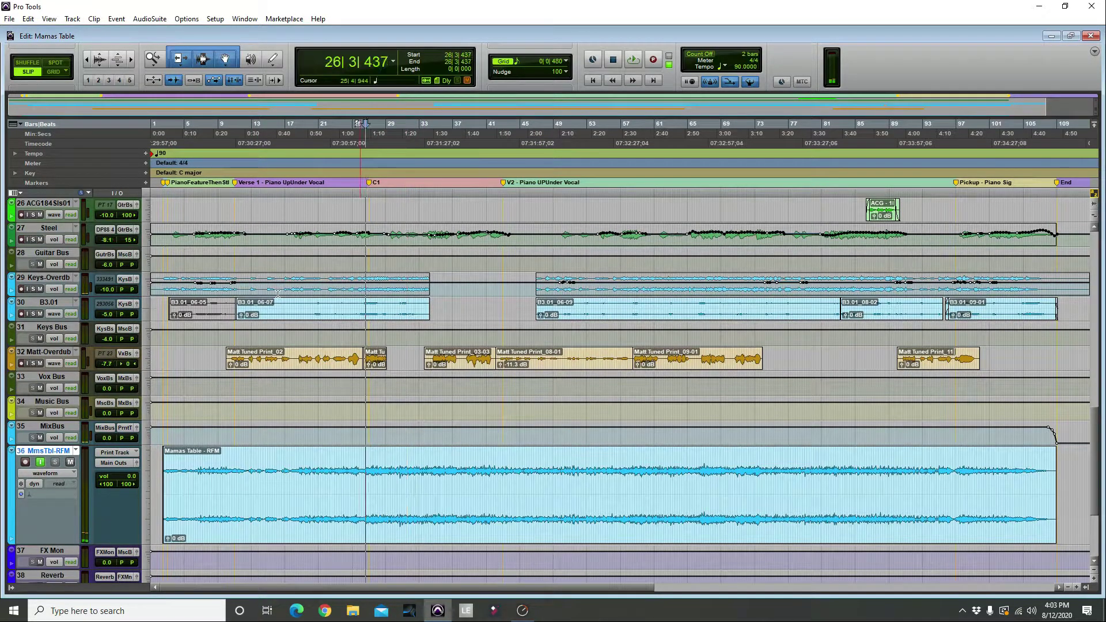
left_click(40, 463)
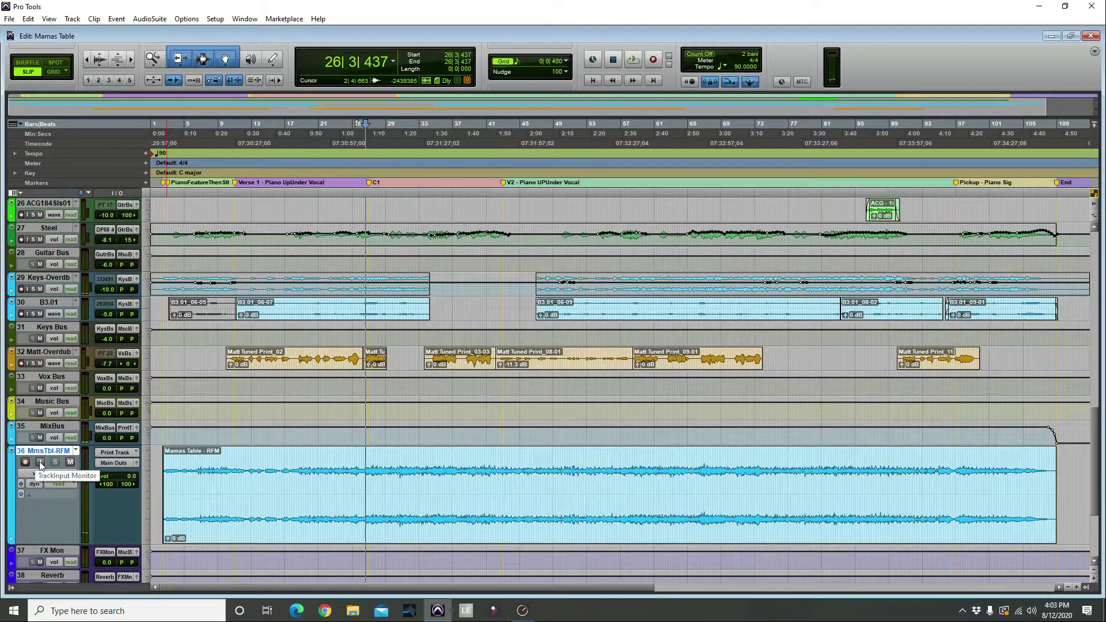
left_click(377, 142)
key("space")
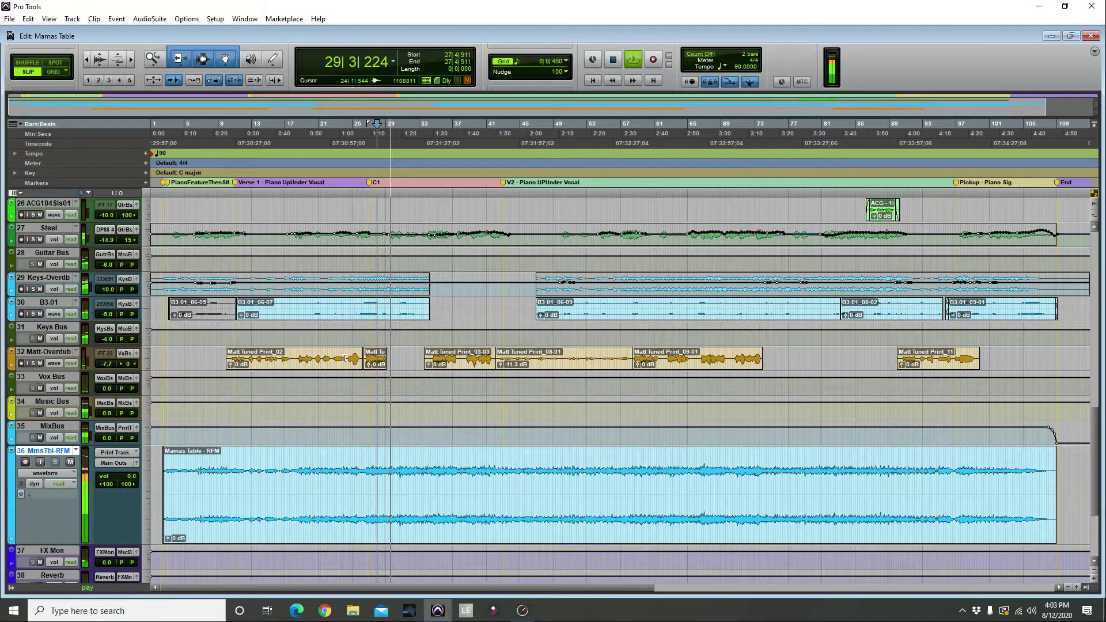
key("space")
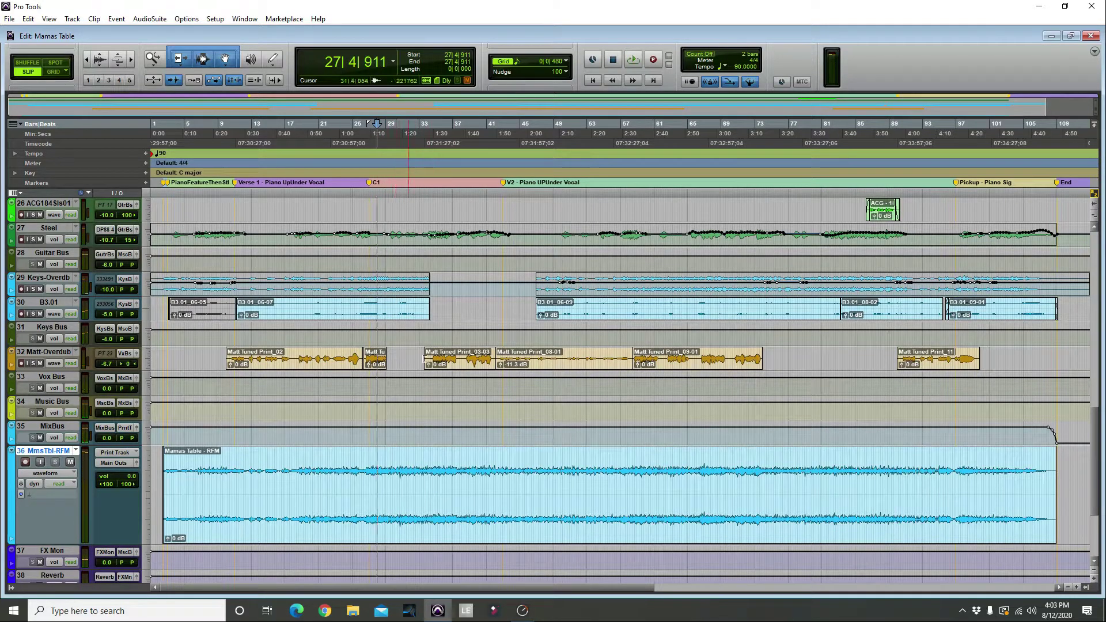
Step: Play from about bar 33 while switching the print track's input monitoring on and off, and stop playback
left_click(40, 462)
key("space")
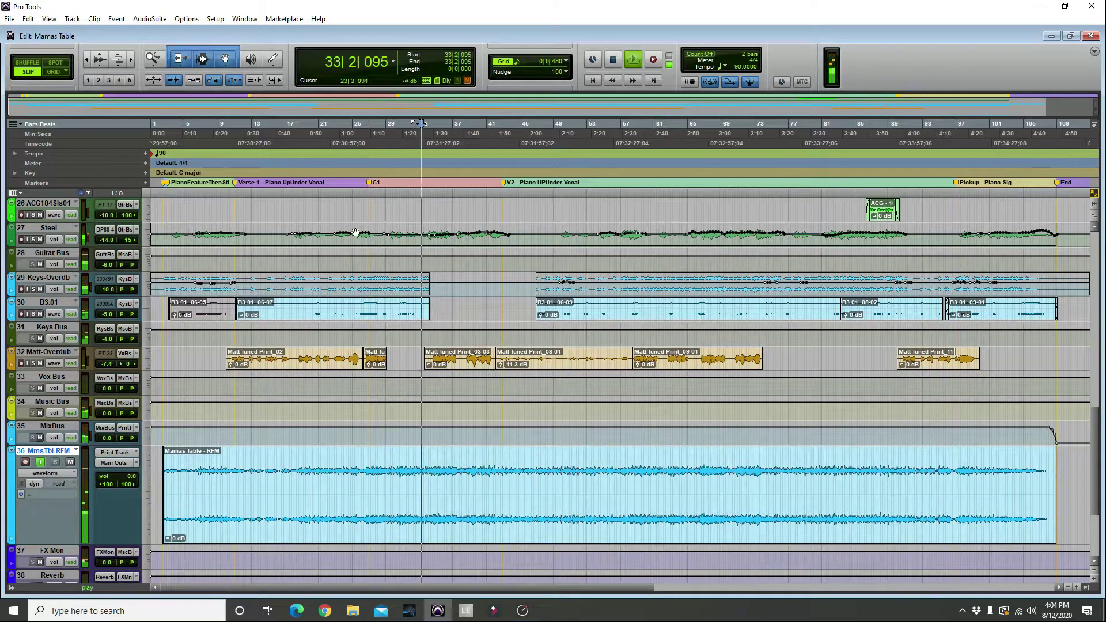
key("space")
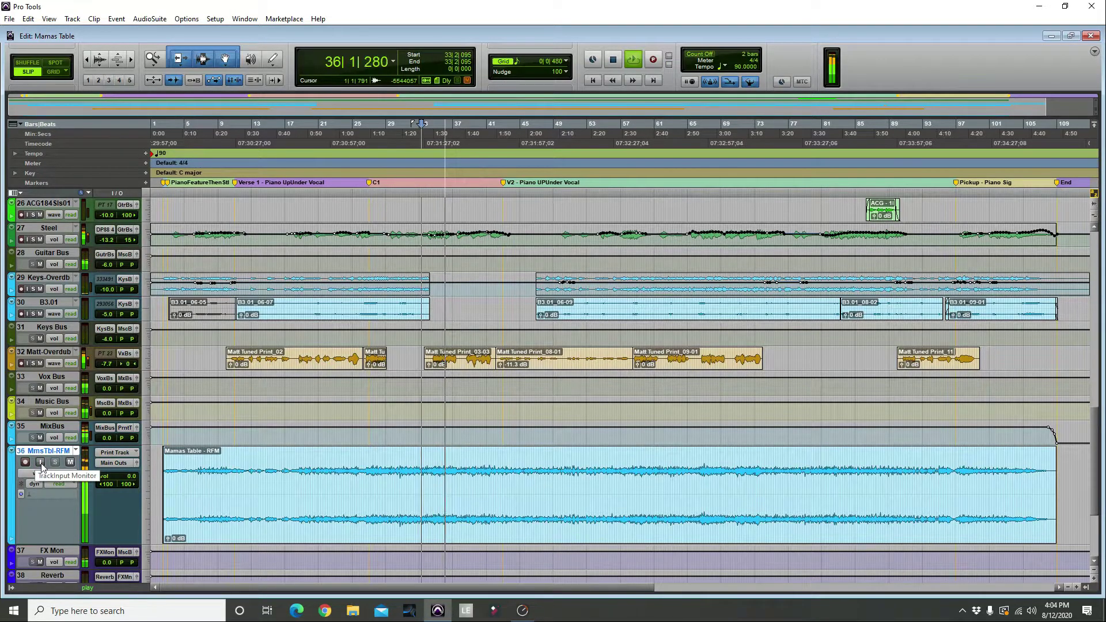
left_click(41, 464)
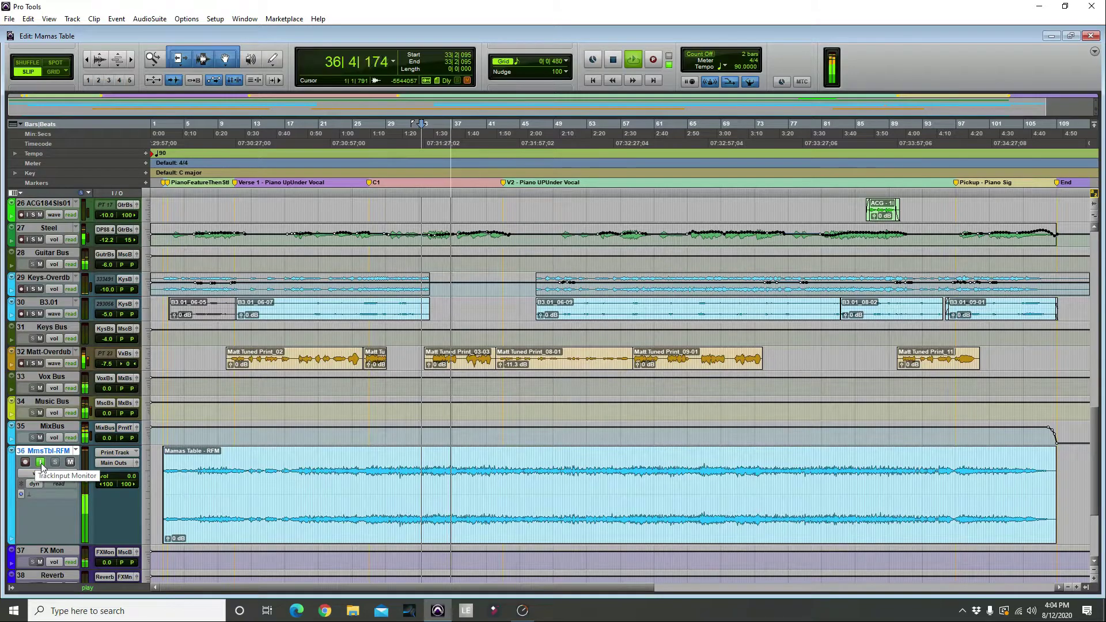
left_click_drag(107, 370, 109, 368)
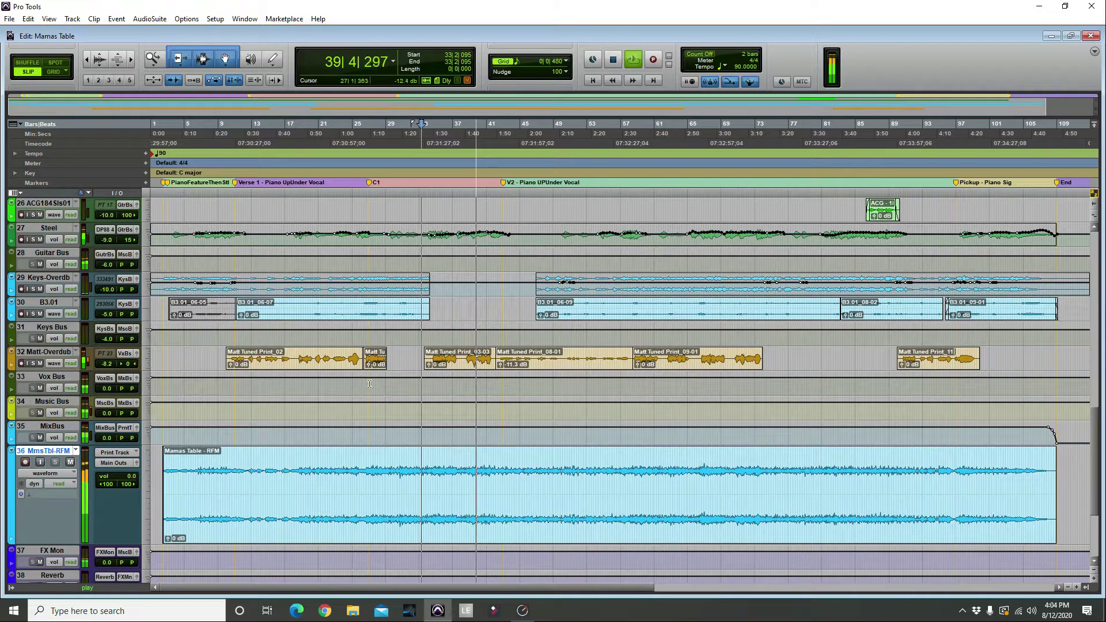
key("space")
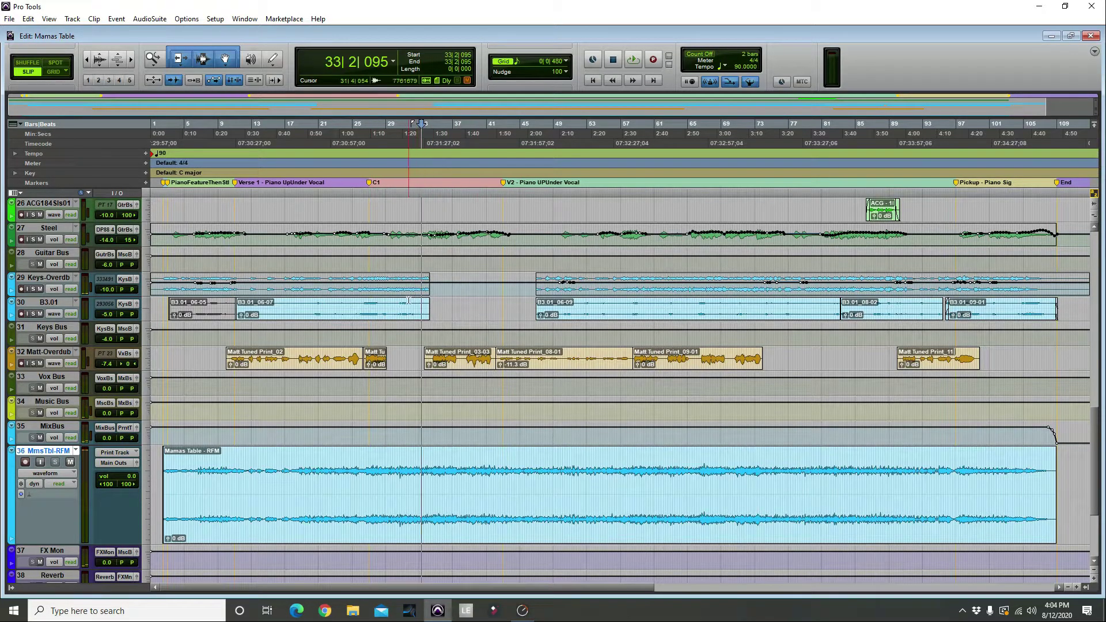
Step: Undo the deletions and the clip gain change on the keys and vocal tracks, and select the entire Mamas Table - RFM clip
key("ctrl+z")
double_click(436, 493)
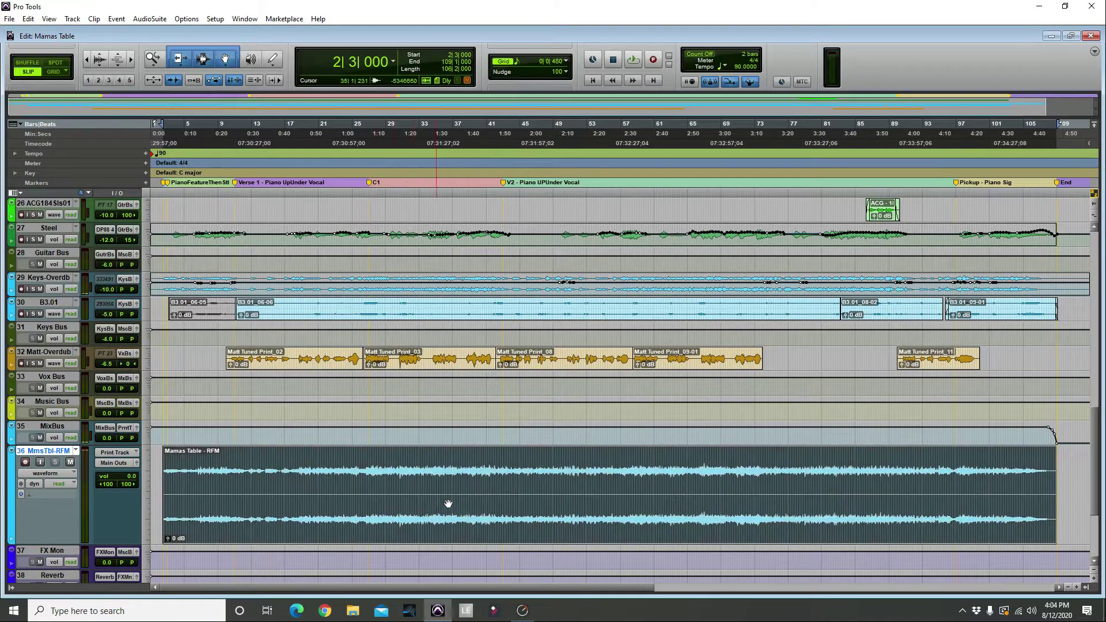
left_click(386, 486)
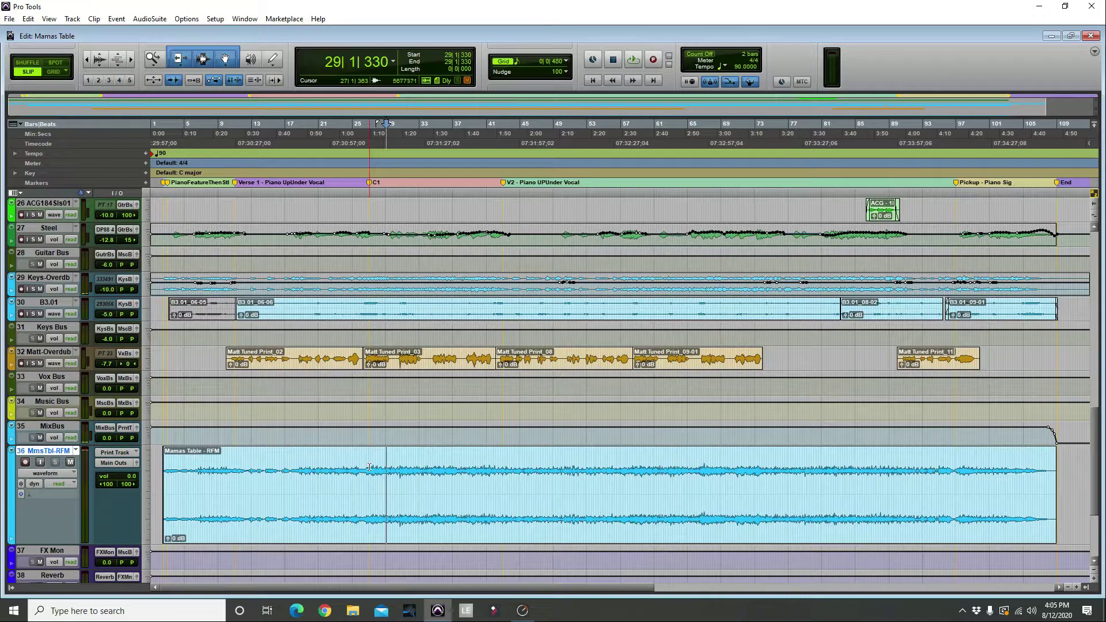
double_click(349, 528)
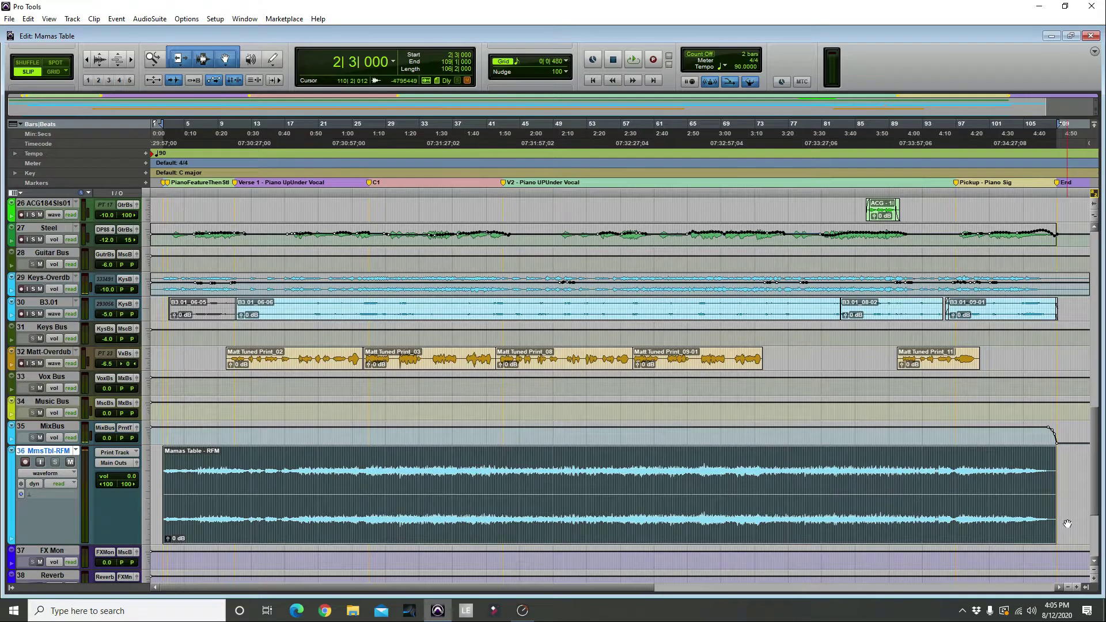
Step: View the playlists available on the print track and select the entire Mamas Table - RFM clip again
left_click(75, 451)
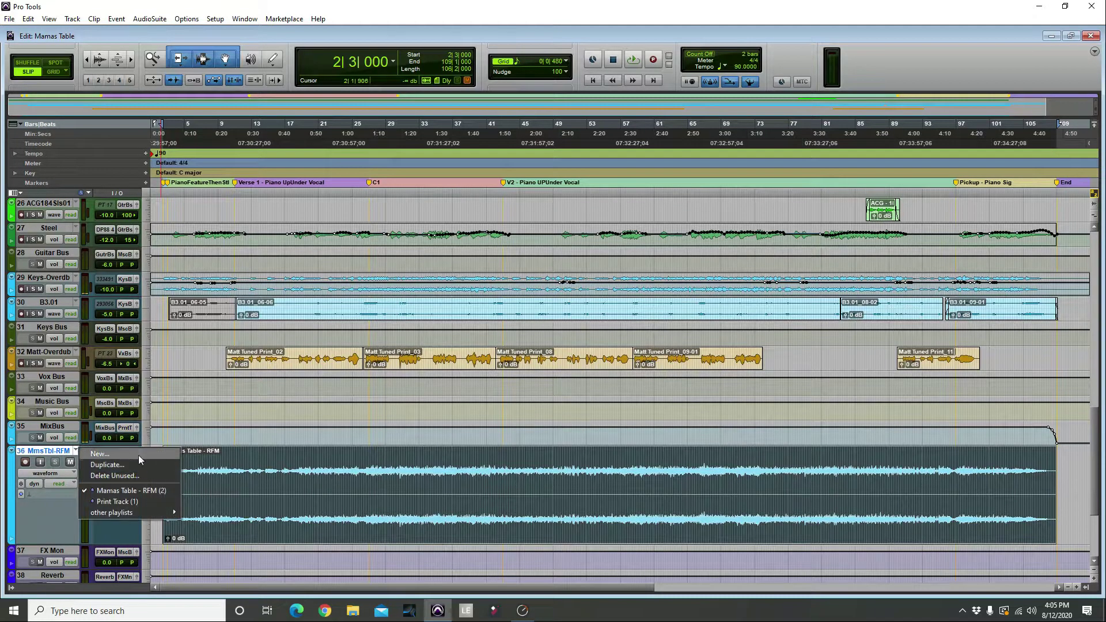
left_click(227, 471)
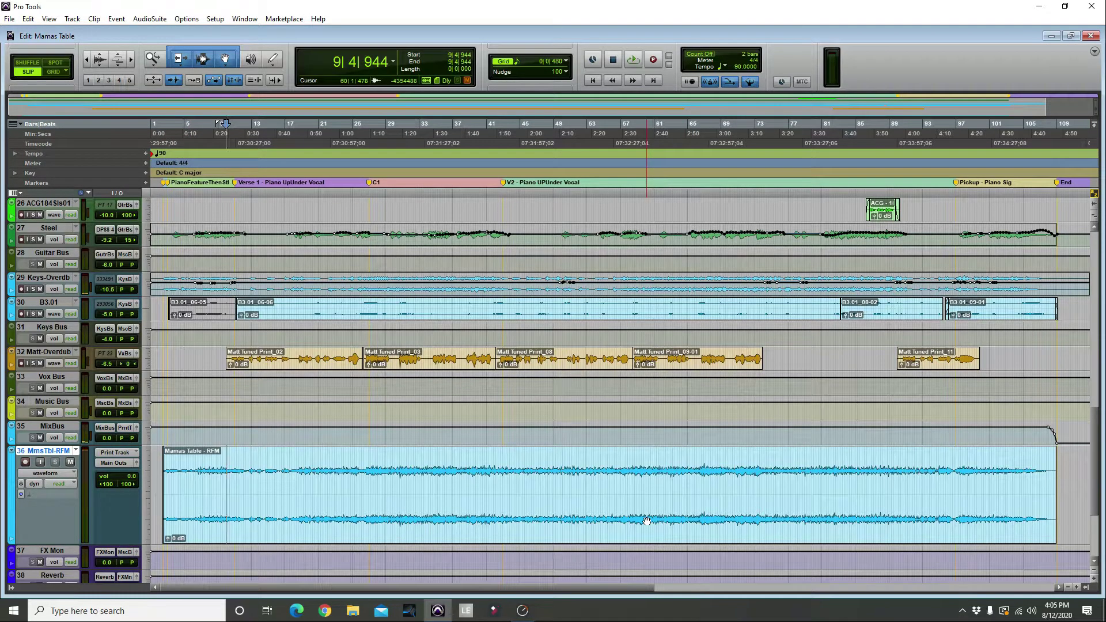
scroll(455, 346, "up", 5)
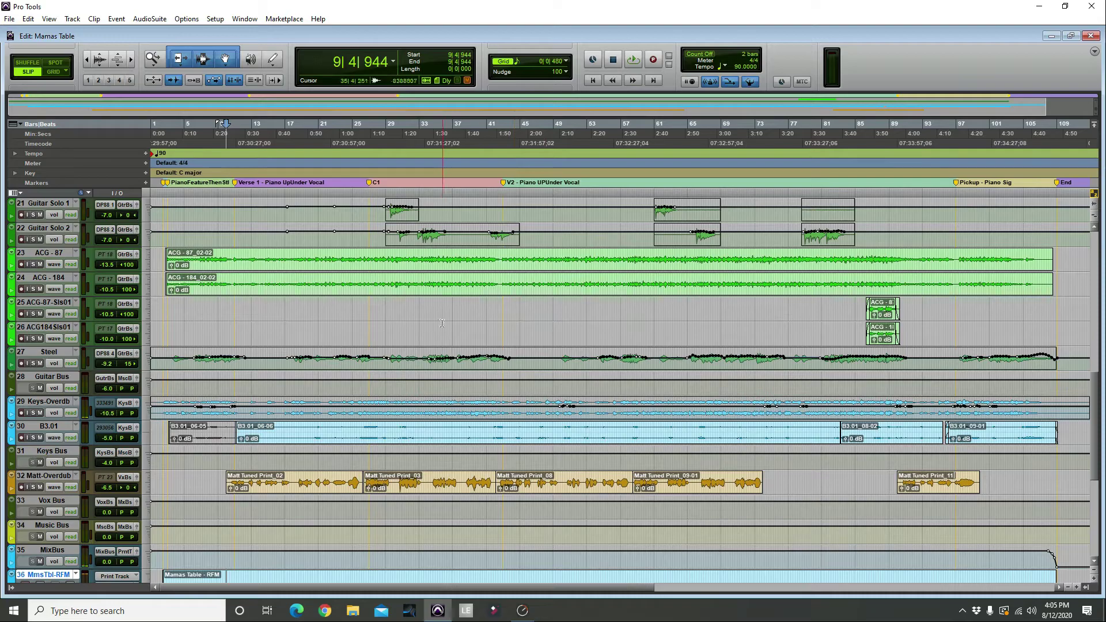
scroll(441, 323, "up", 2)
scroll(442, 323, "down", 10)
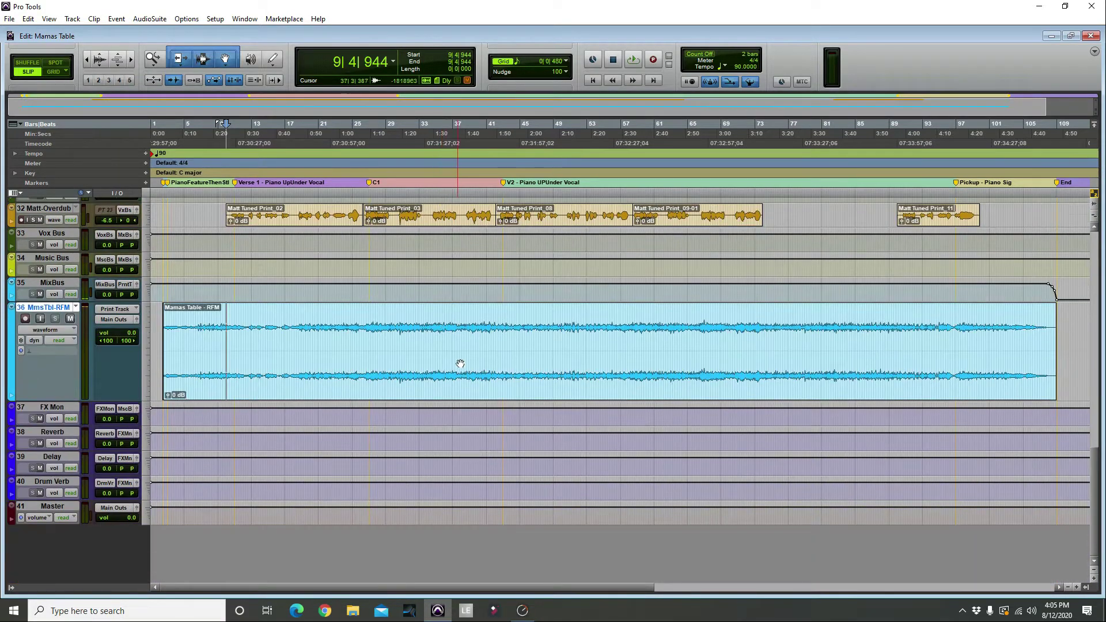
double_click(455, 366)
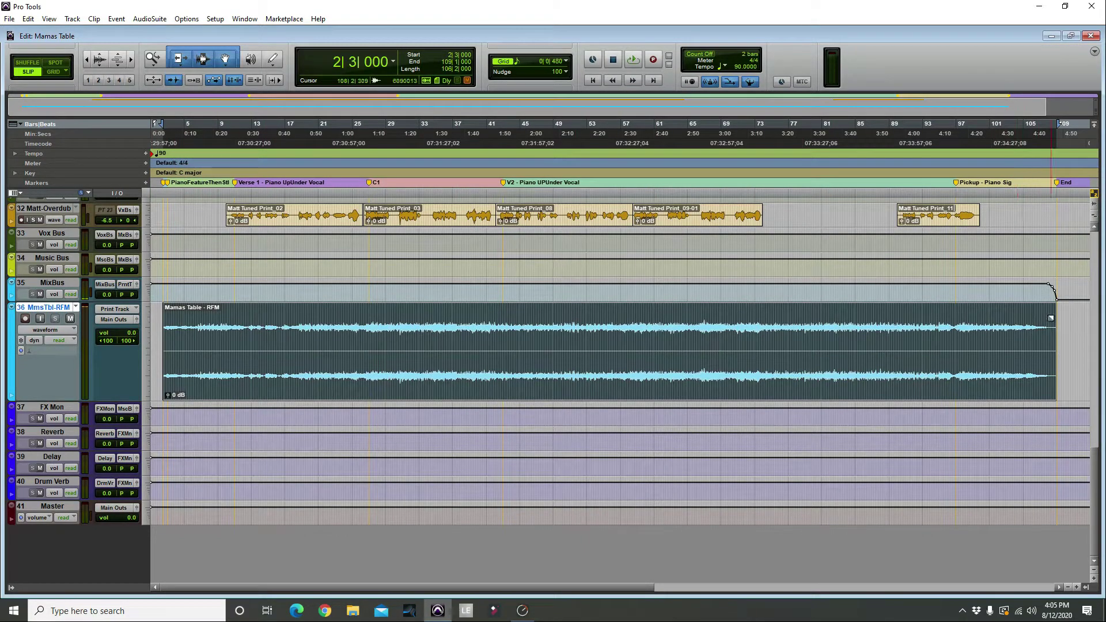
left_click(1033, 350)
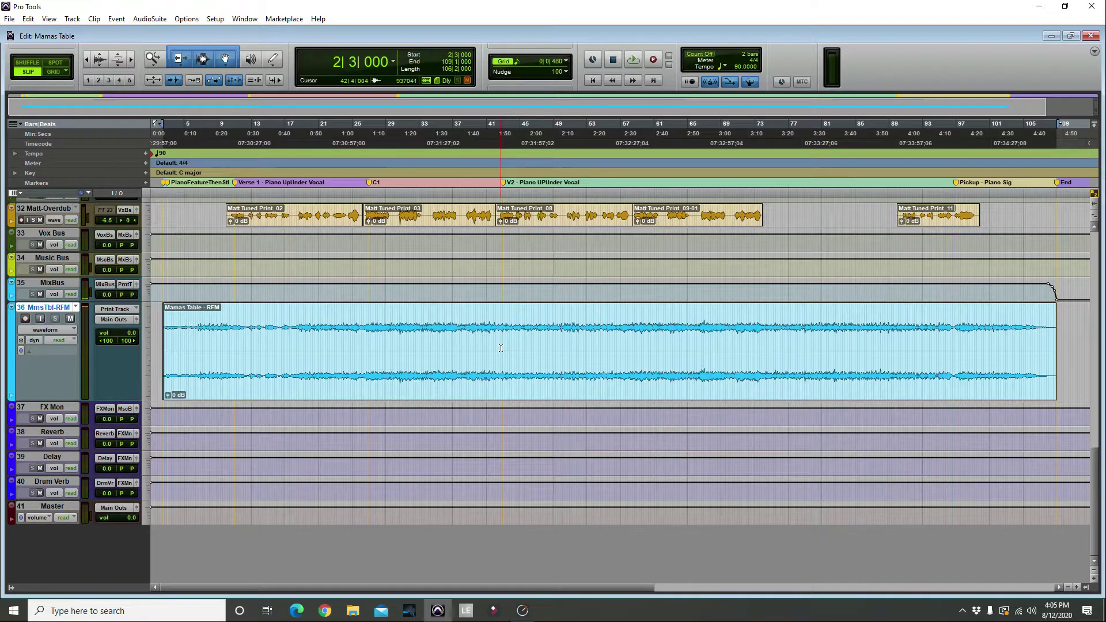
Step: Make the print track inactive and route the MixBus output to Main Outs (Stereo)
scroll(63, 365, "up", 3)
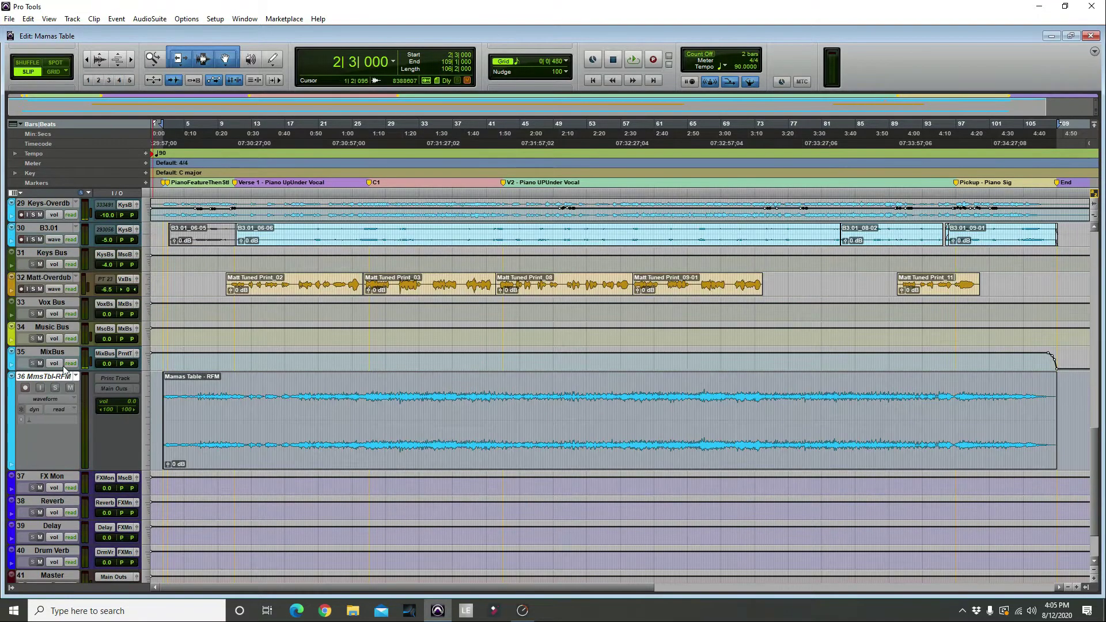
left_click(114, 364)
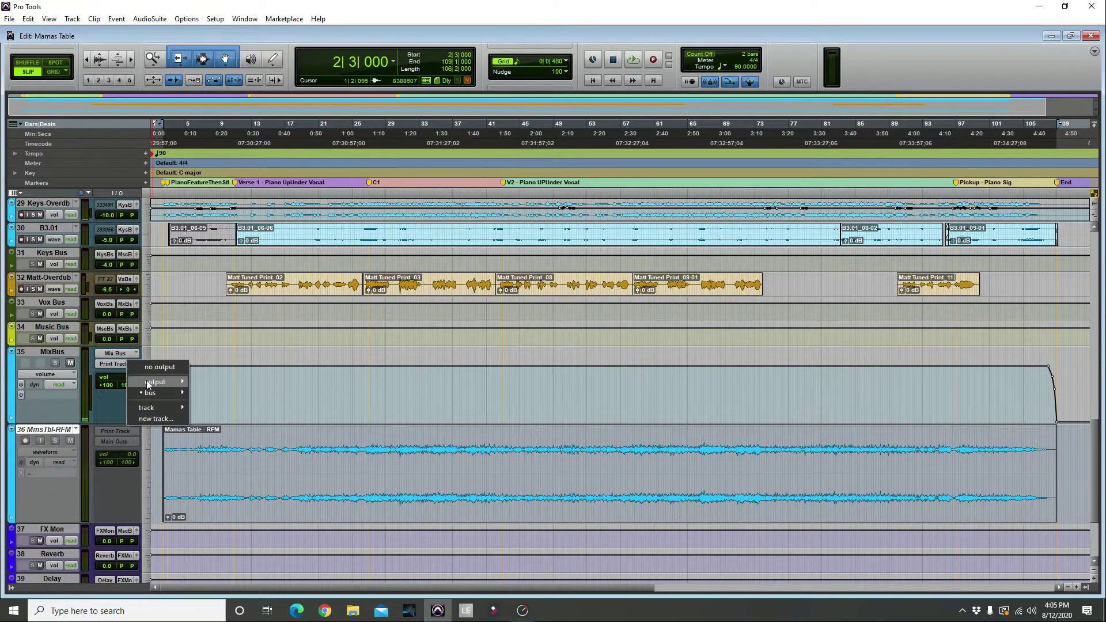
mouse_move(154, 382)
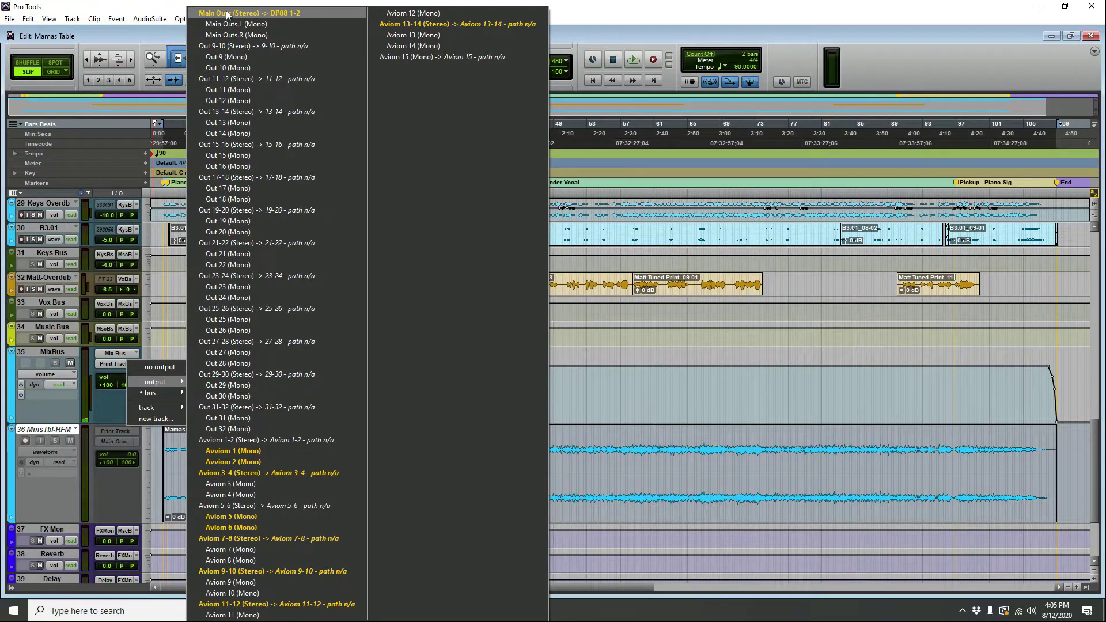
left_click(85, 364)
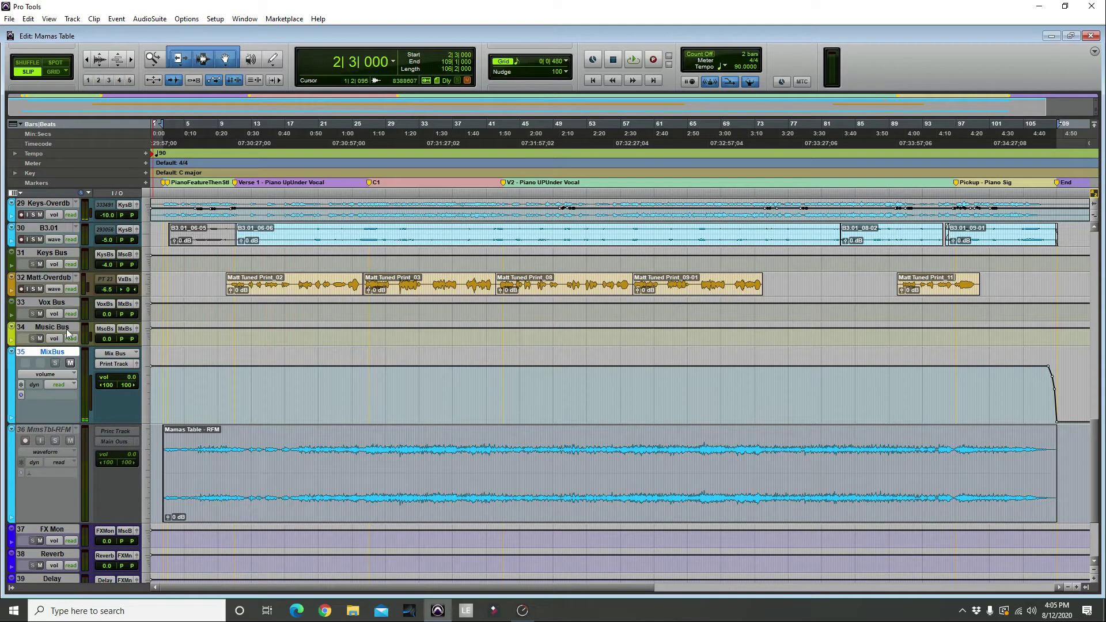
left_click(115, 364)
mouse_move(146, 382)
left_click(279, 12)
Step: Play the mix through the main outputs from about bar 23 and stop playback
left_click(338, 155)
key("space")
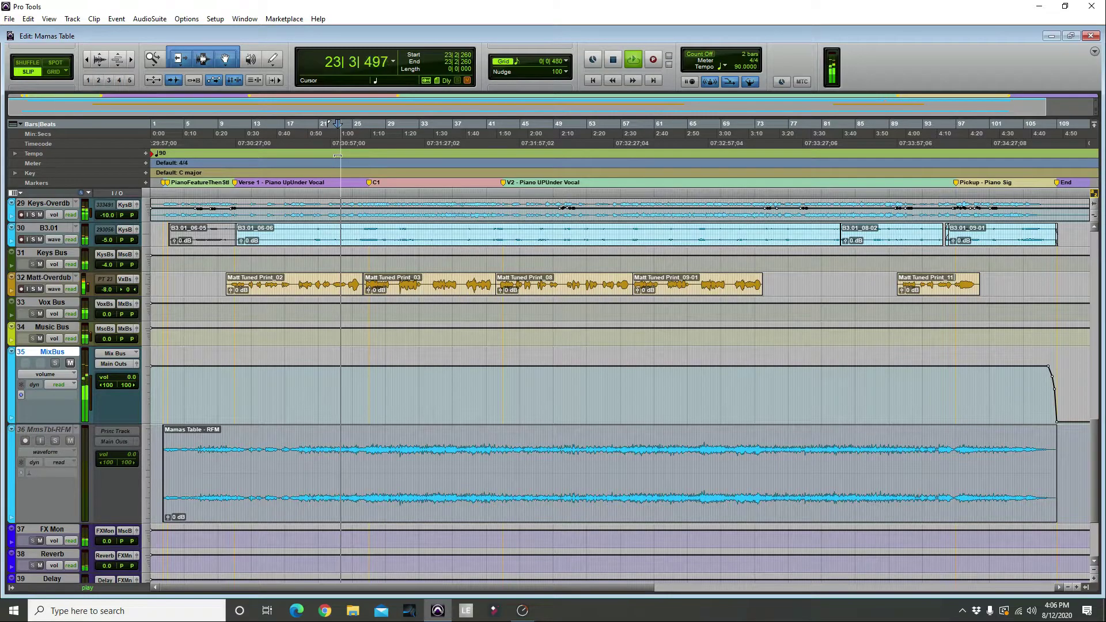
key("space")
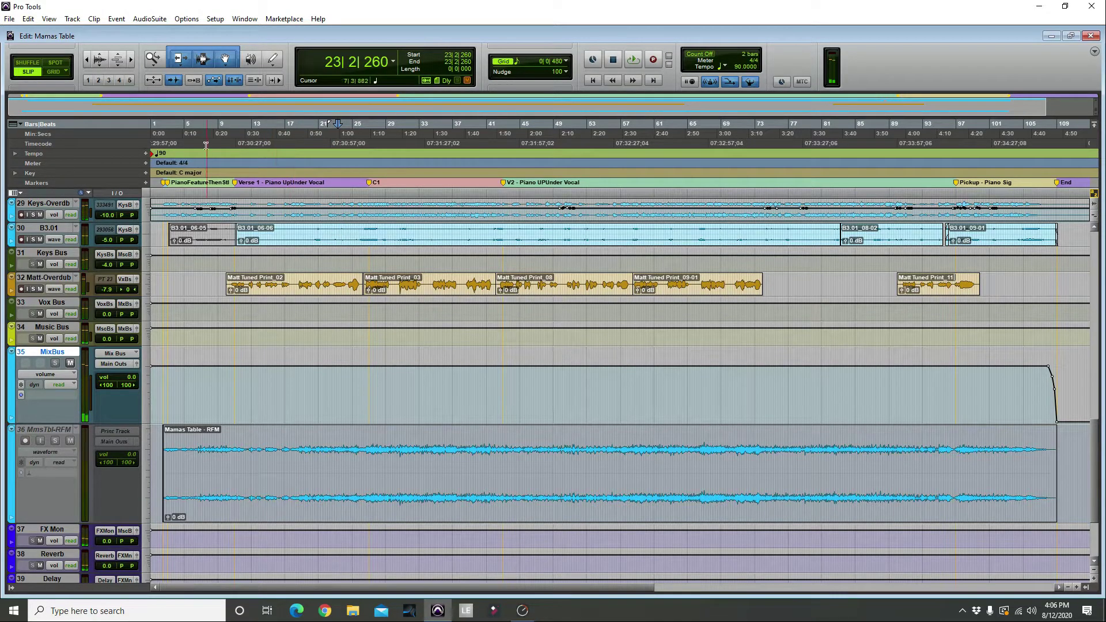
Step: Bounce the Mamas Table - RFM clip's range offline from Main Outs (Stereo) as a 24-bit, 48 kHz interleaved WAV, importing it after the bounce
scroll(799, 380, "up", 5)
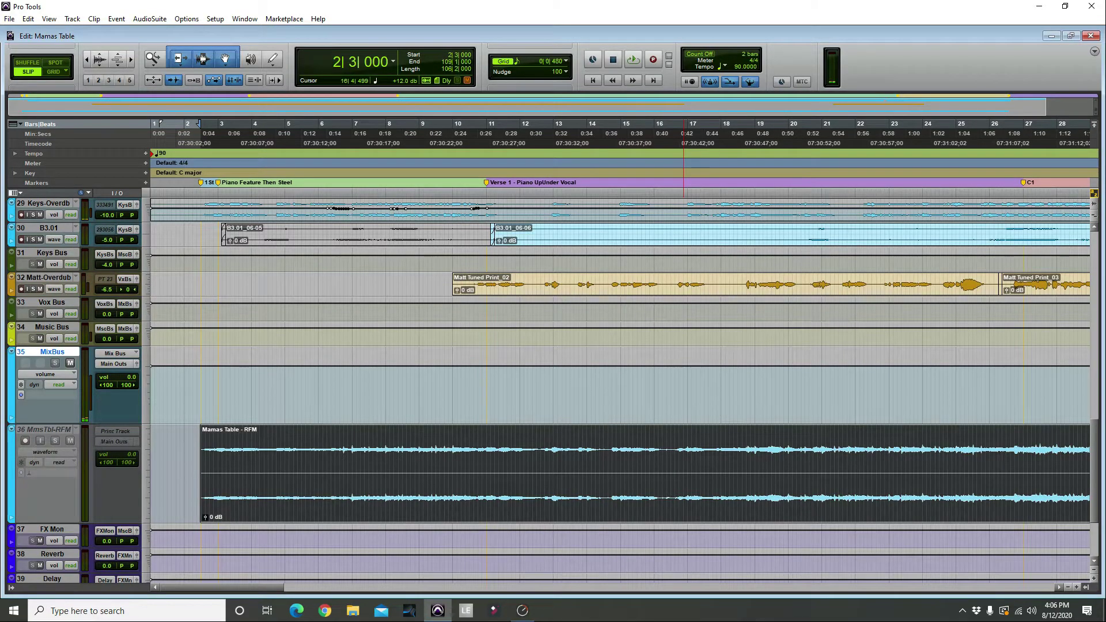
key("ctrl+alt+b")
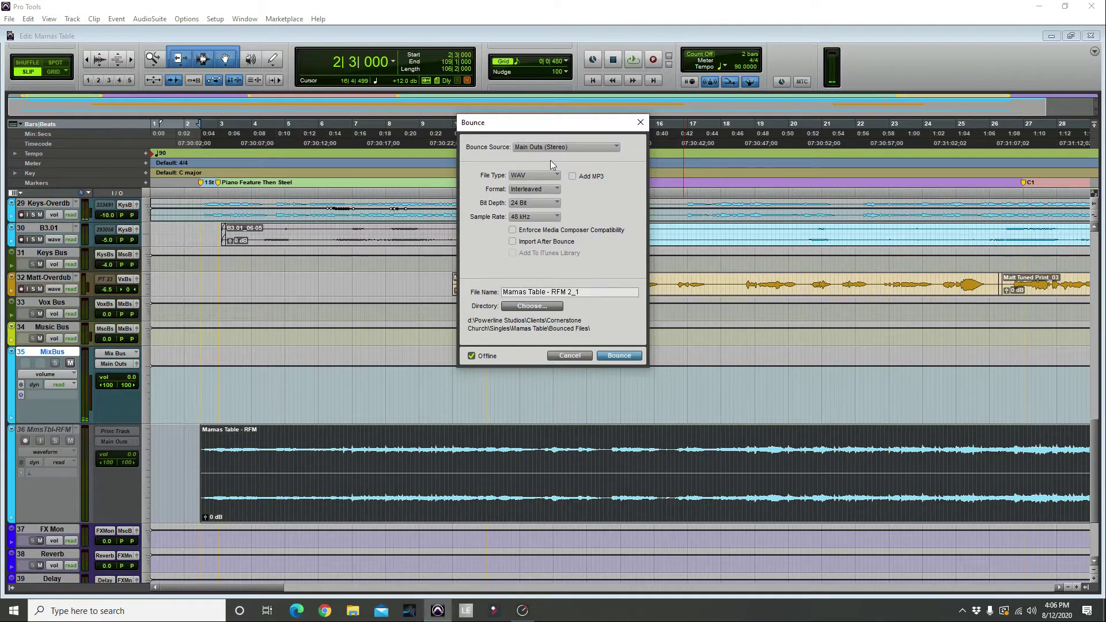
left_click(537, 149)
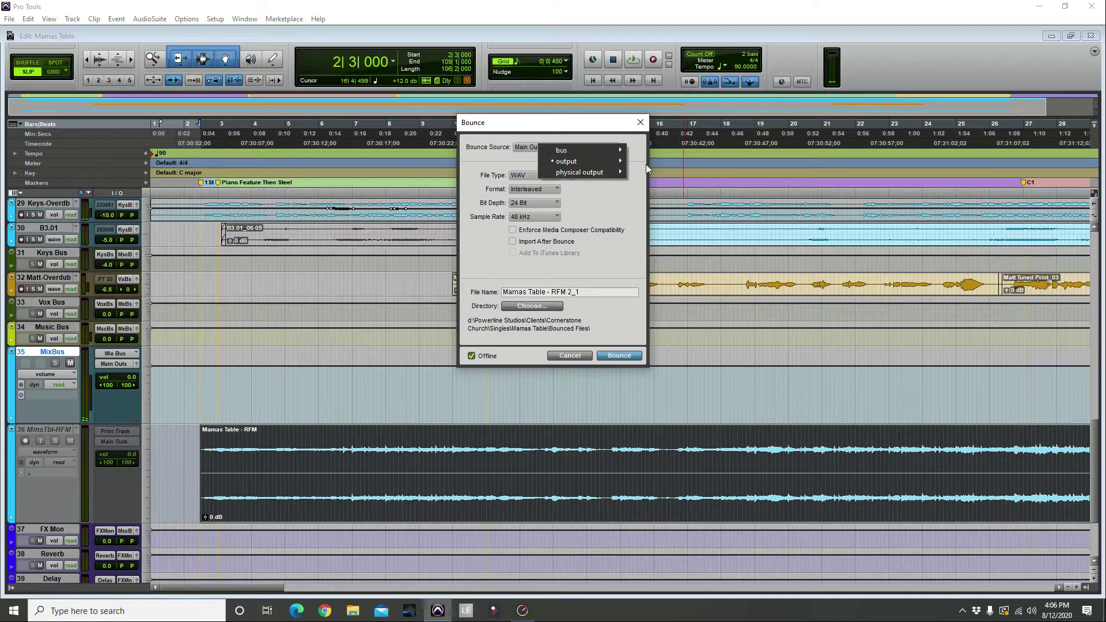
left_click(612, 204)
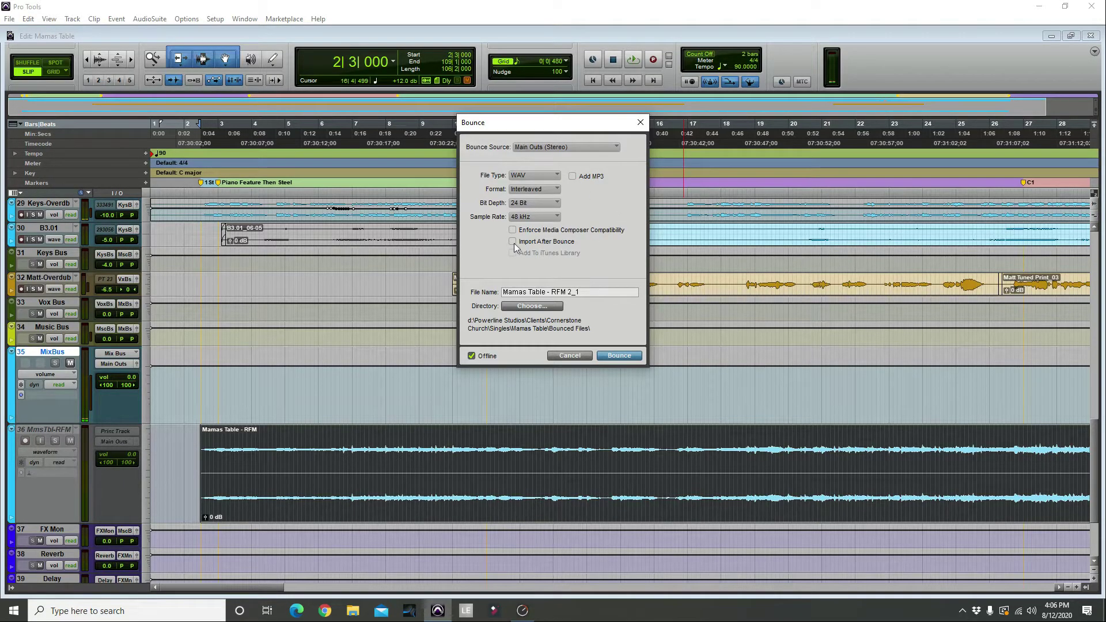
left_click(612, 357)
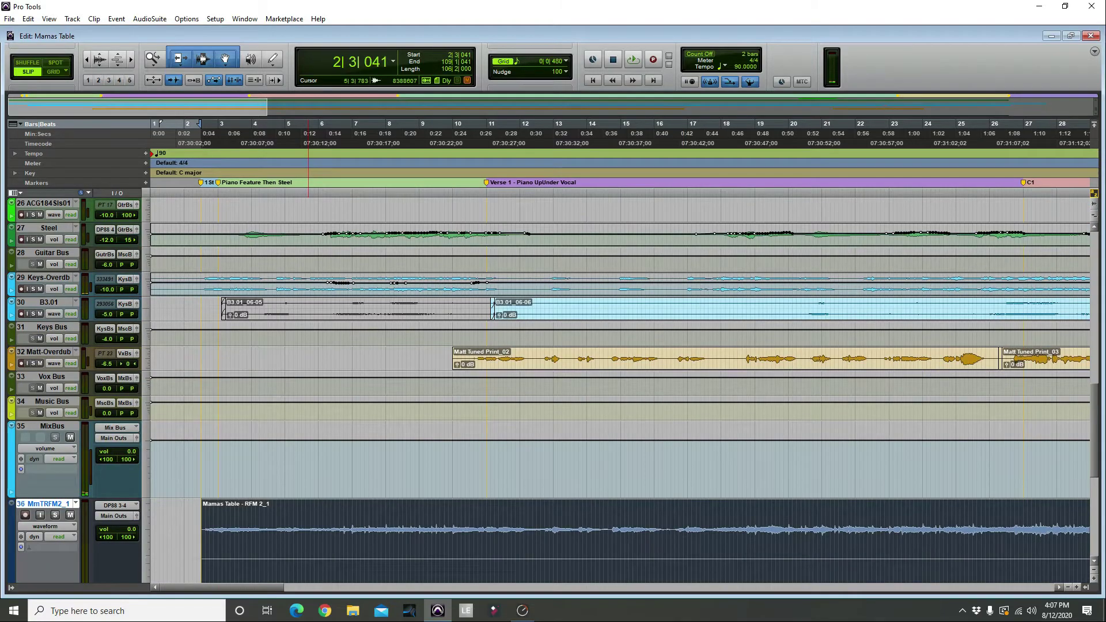
Step: Compare the imported Mamas Table - RFM 2_1 clip with the original print below it, and select the entire Mamas Table - RFM clip
scroll(311, 403, "down", 5)
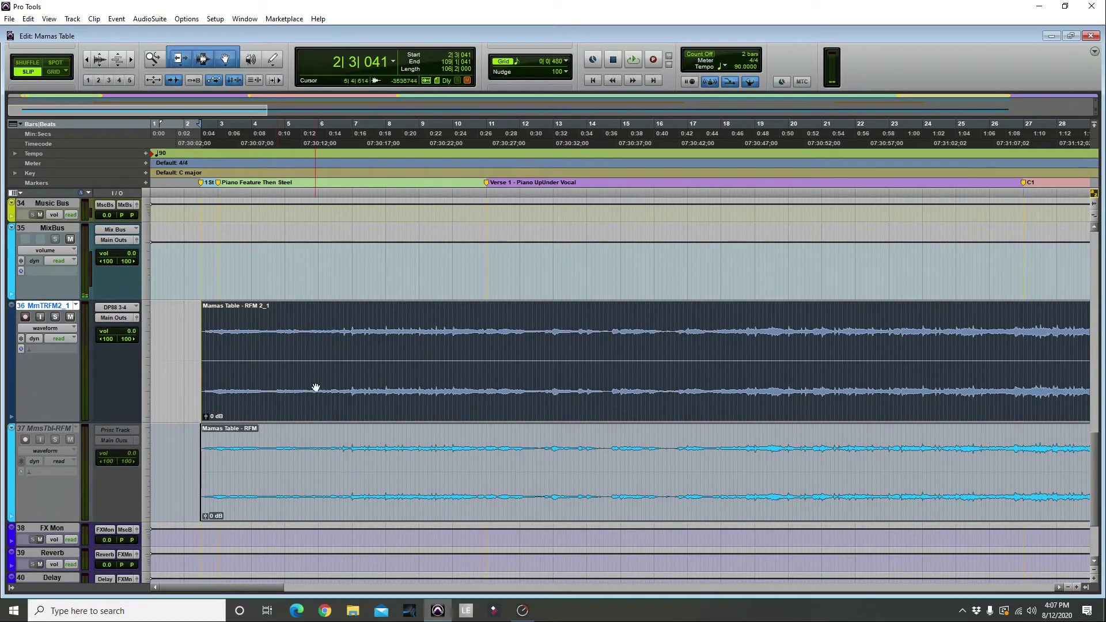
left_click_drag(272, 407, 269, 407)
left_click(181, 357)
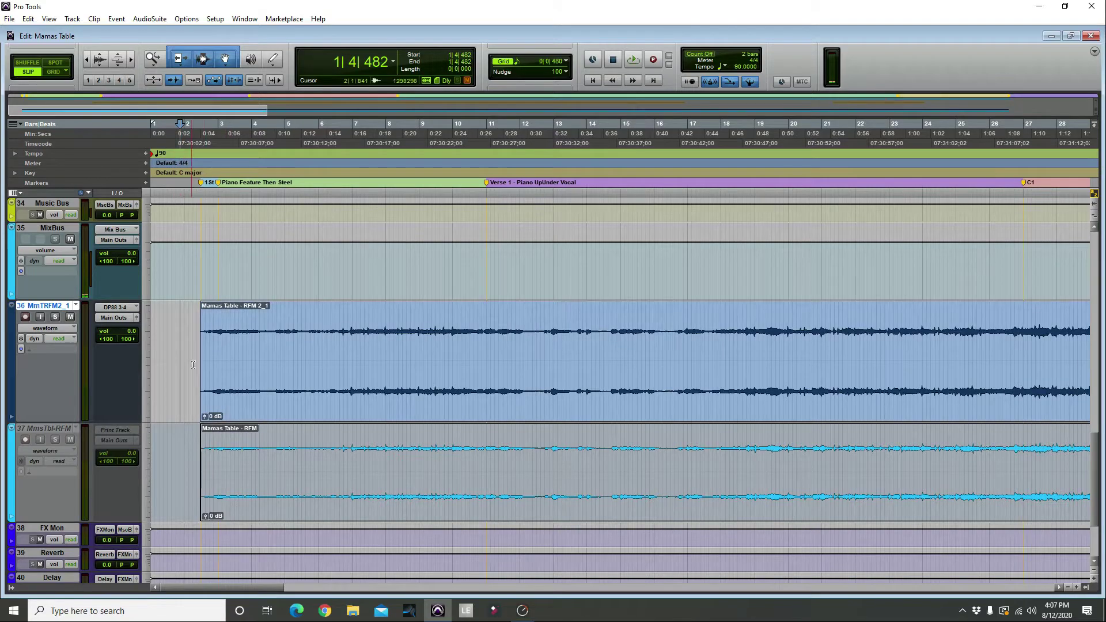
scroll(204, 357, "down", 1)
left_click(425, 446)
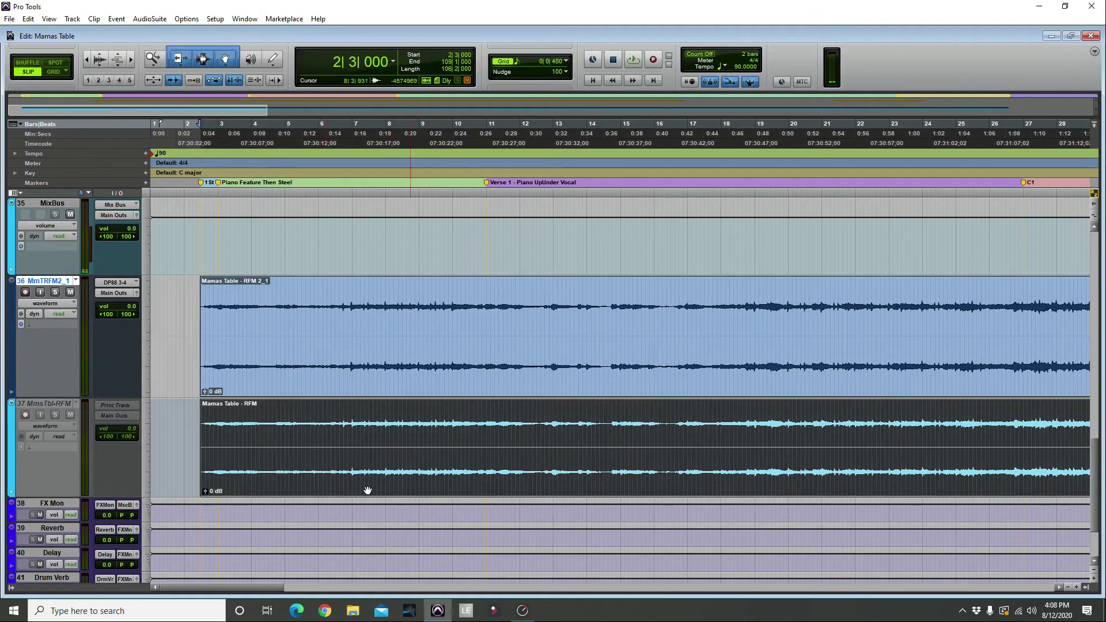
Step: Make the inactive MmsTbl-RFM print track active and move the imported bounce track directly below it
right_click(66, 404)
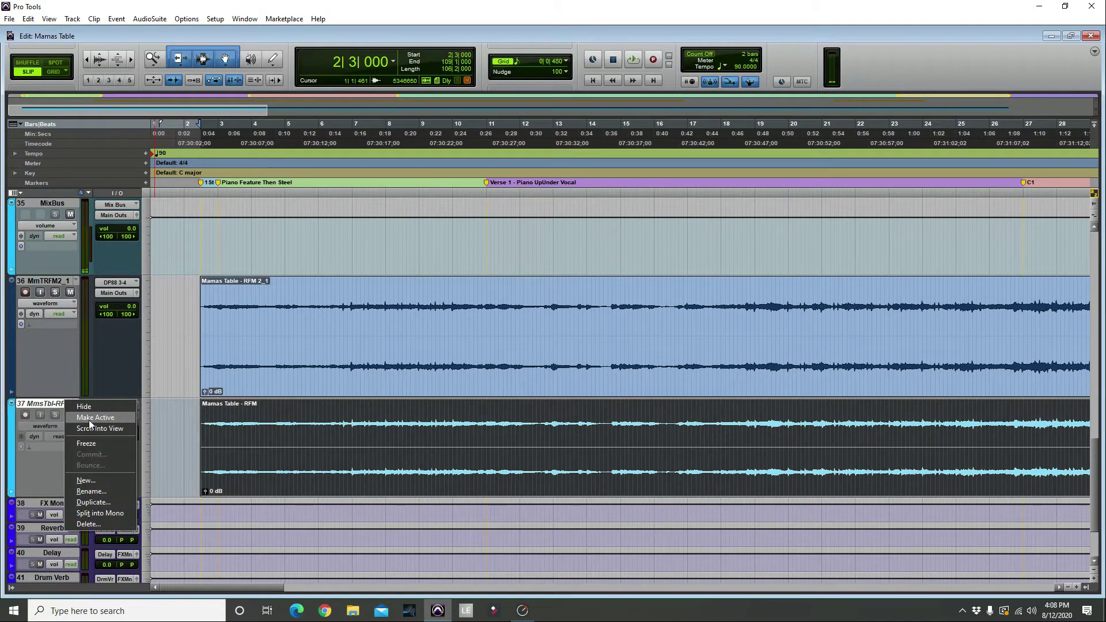
left_click(88, 420)
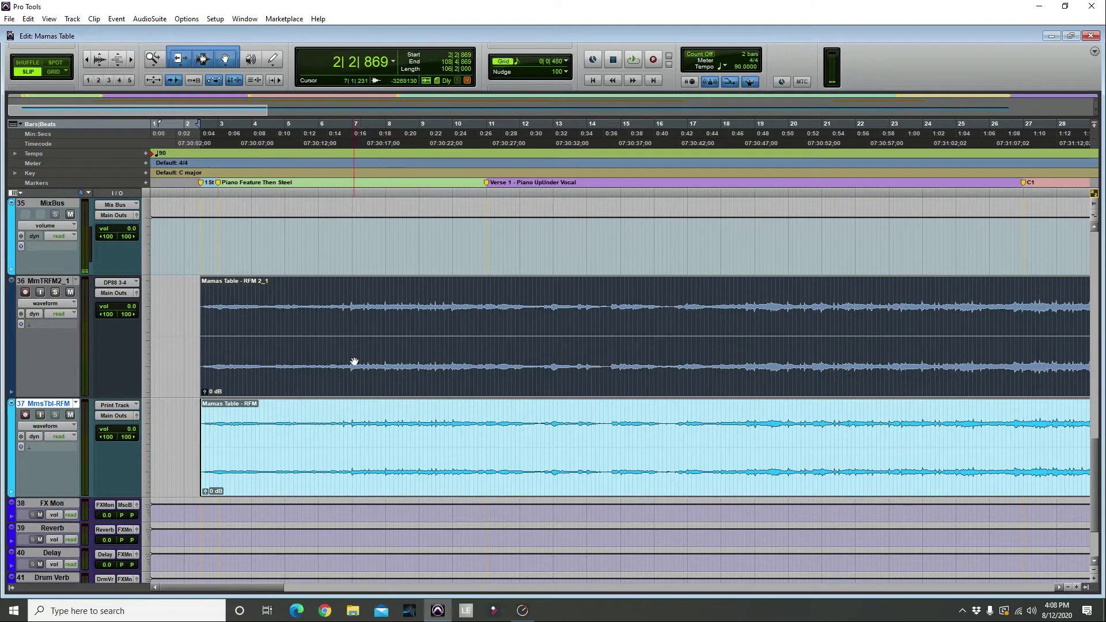
left_click_drag(66, 281, 98, 451)
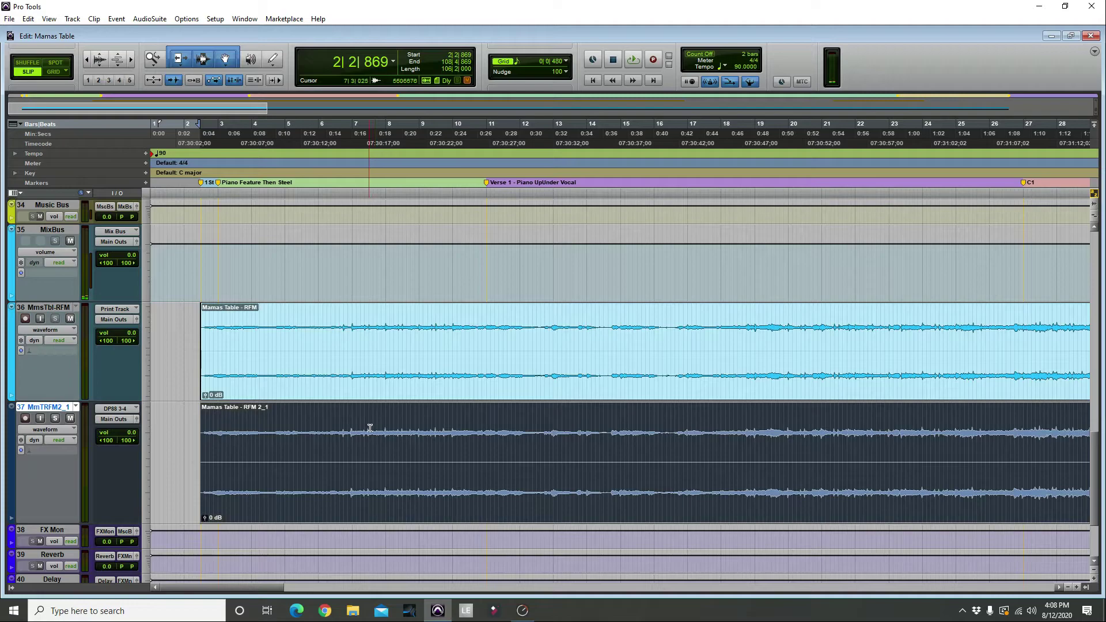
Step: Play the song's start with input monitoring on for the imported bounce track, and replay it with input monitoring off
scroll(358, 445, "up", 1)
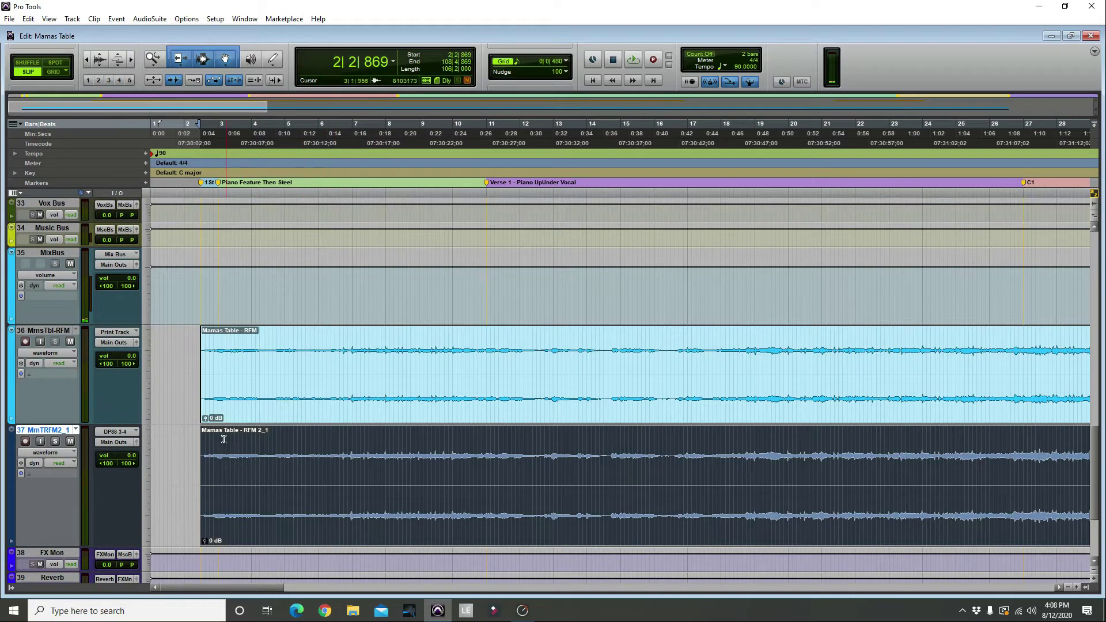
left_click(39, 442)
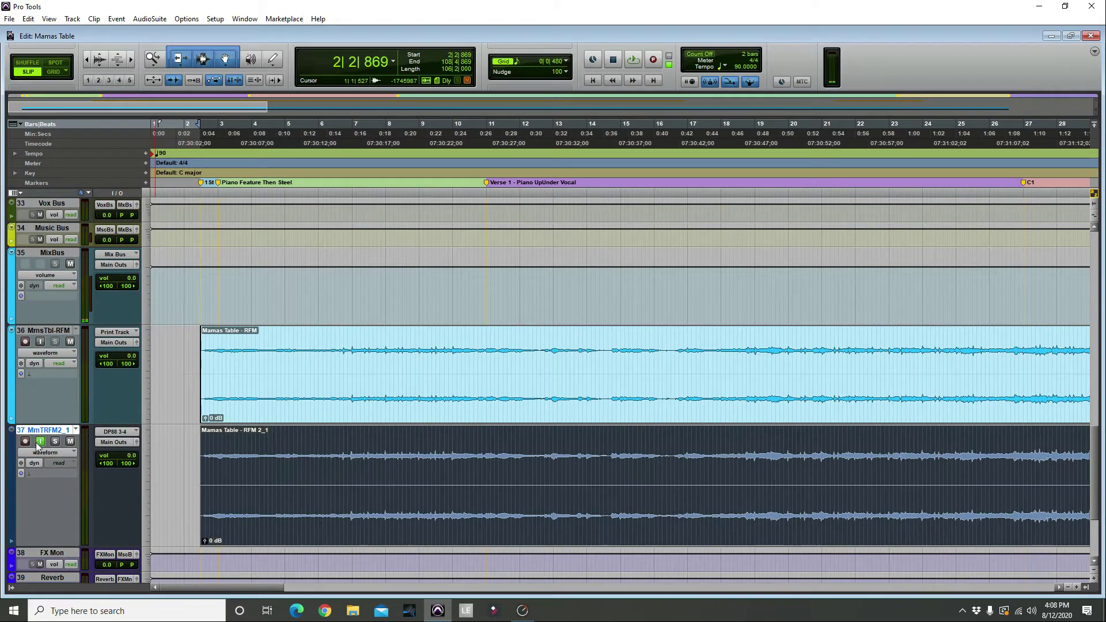
key("space")
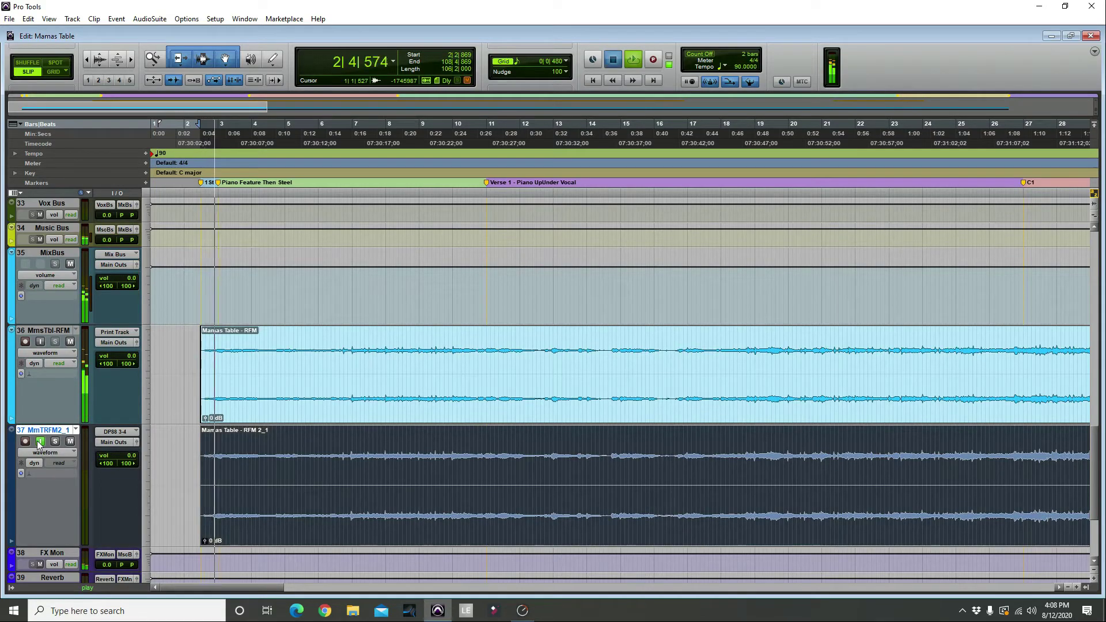
key("space")
left_click(39, 443)
key("space")
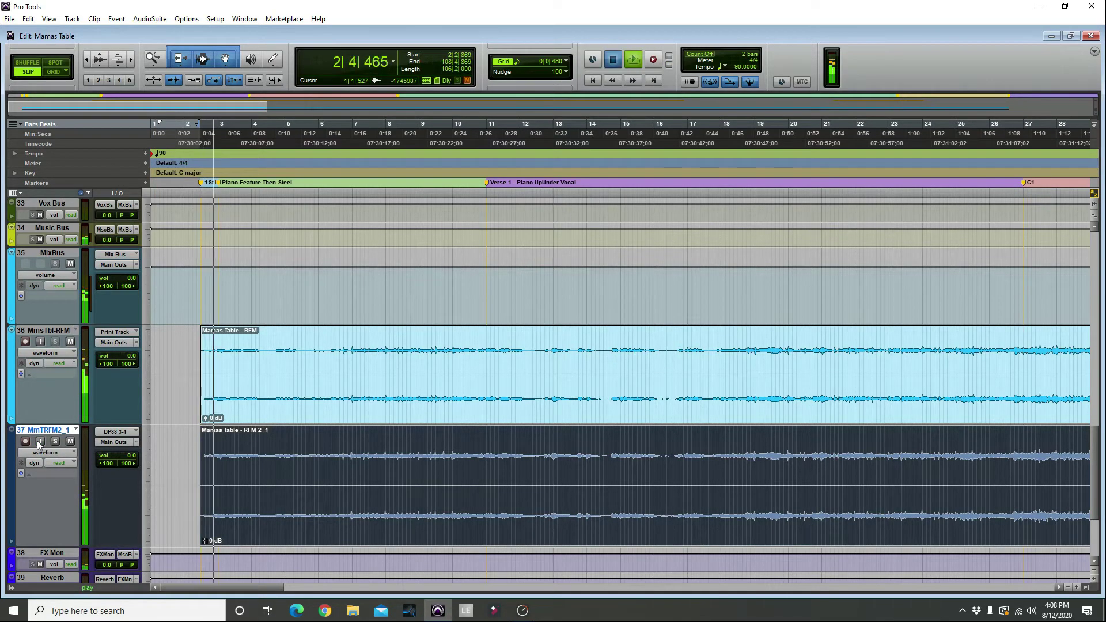
key("space")
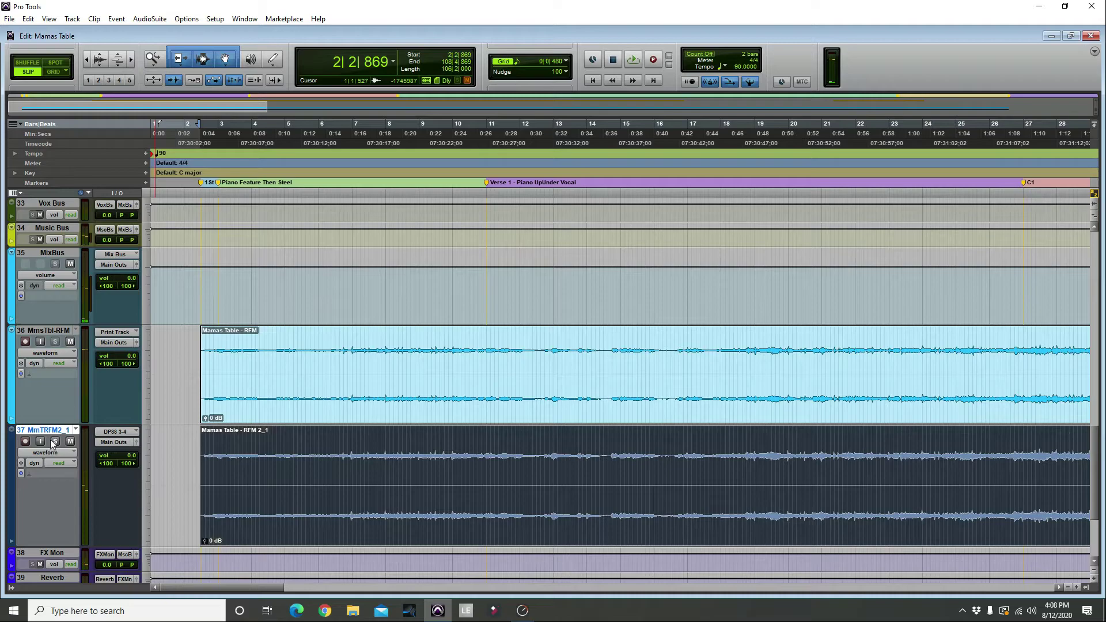
Step: Play the song with the imported bounce track soloed, and play it from about bar 8 with that track unsoloed and muted
scroll(53, 445, "up", 1)
key("space")
left_click(391, 142)
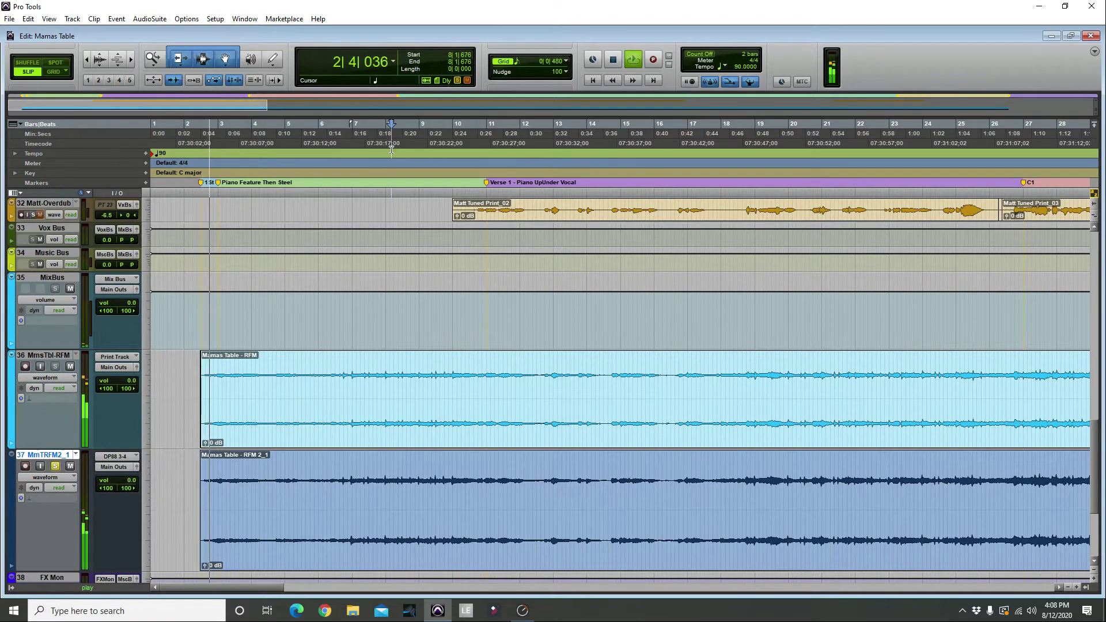
key("space")
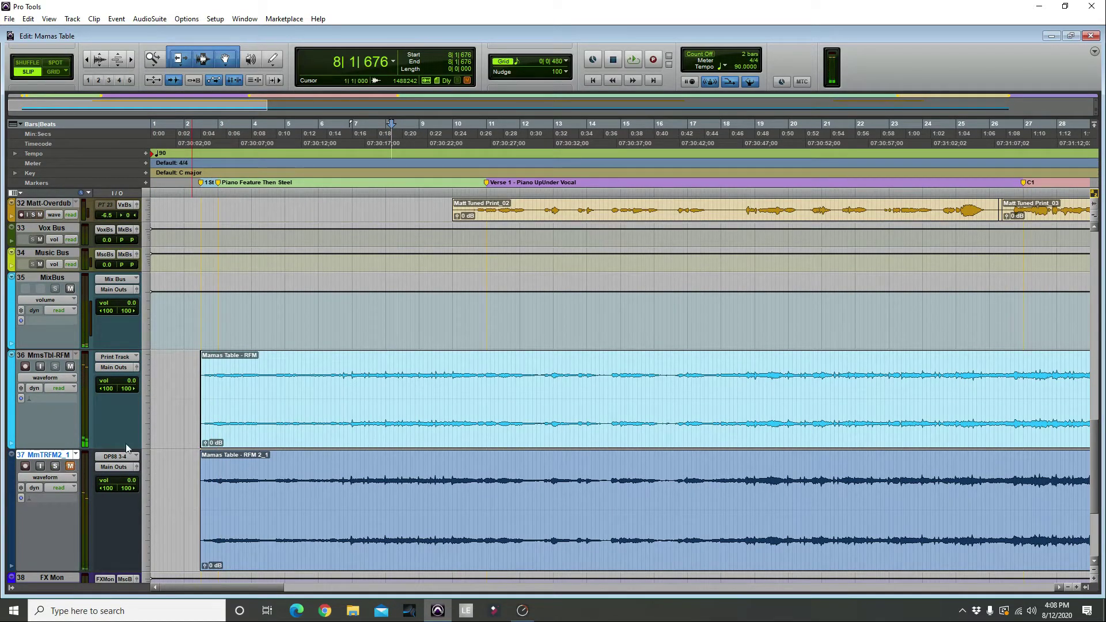
key("space")
key("space")
scroll(299, 386, "down", 1)
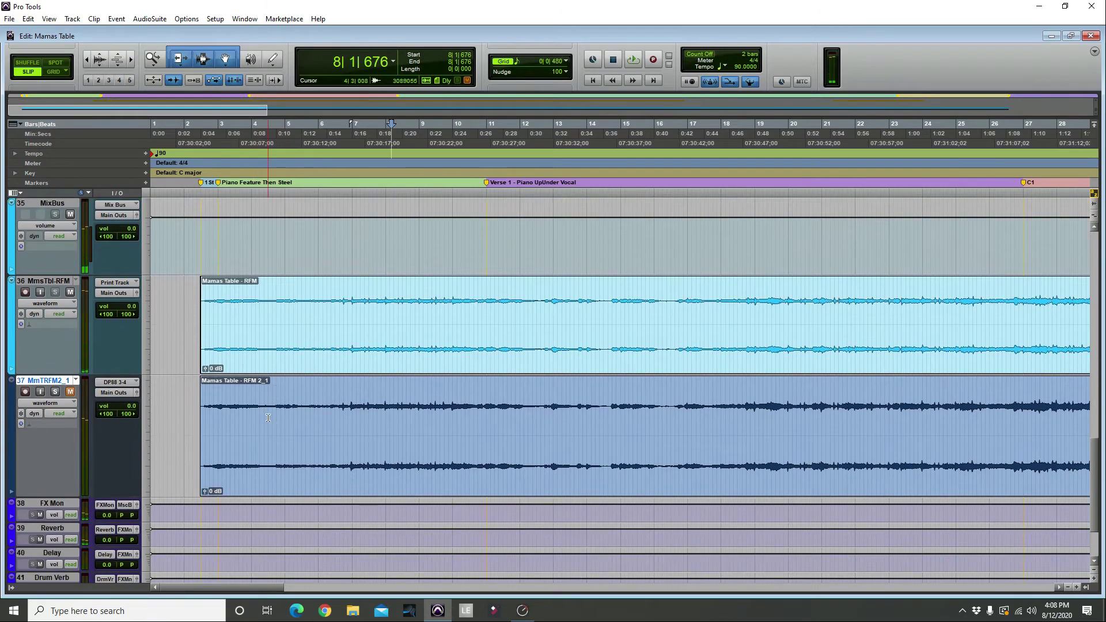
Step: Undo the bounce import and the MixBus output change to restore Print Track routing, and enlarge the inactive Instrumental track
scroll(268, 417, "up", 1)
key("ctrl+z")
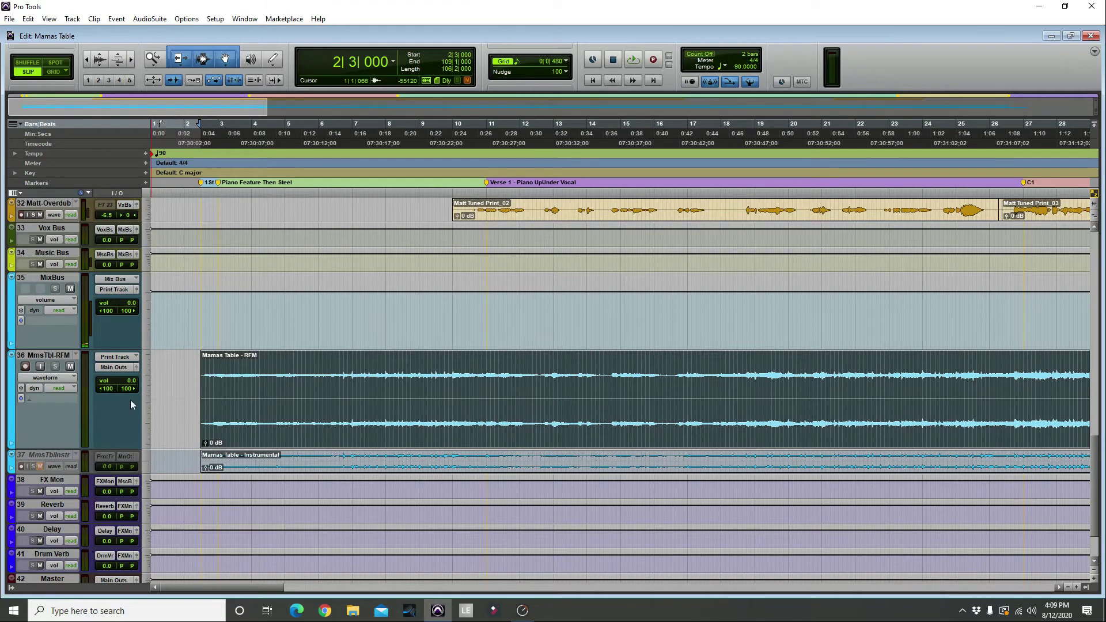
key("ctrl+shift+z")
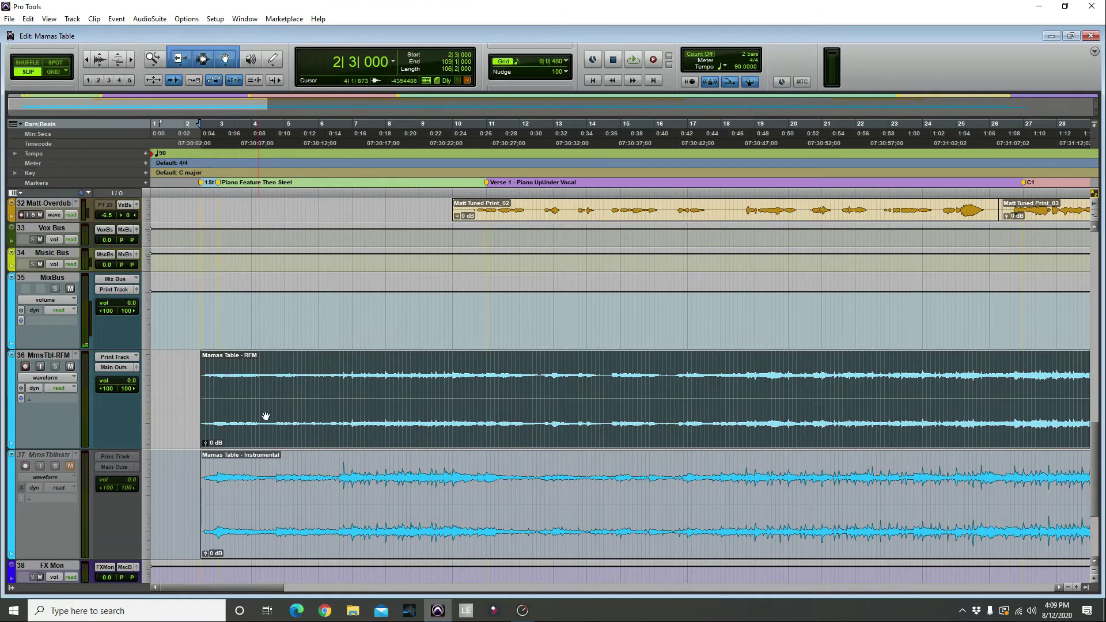
Step: Play from bar 4 with the print track's input monitoring on, play from bar 11 with it off, and turn input monitoring back on
left_click(252, 390)
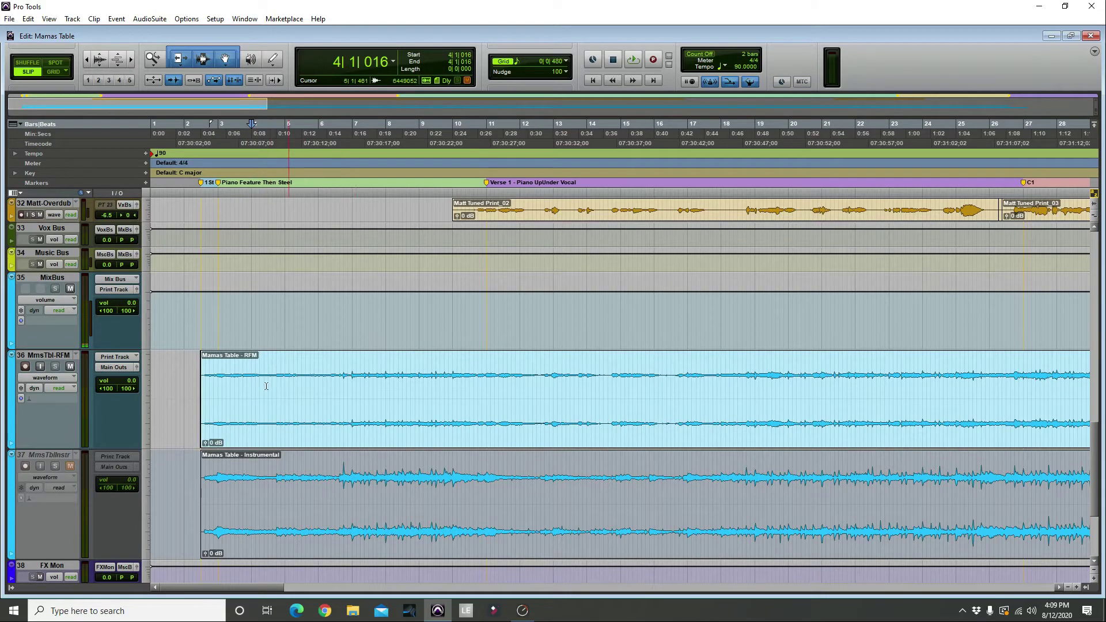
left_click(41, 366)
key("space")
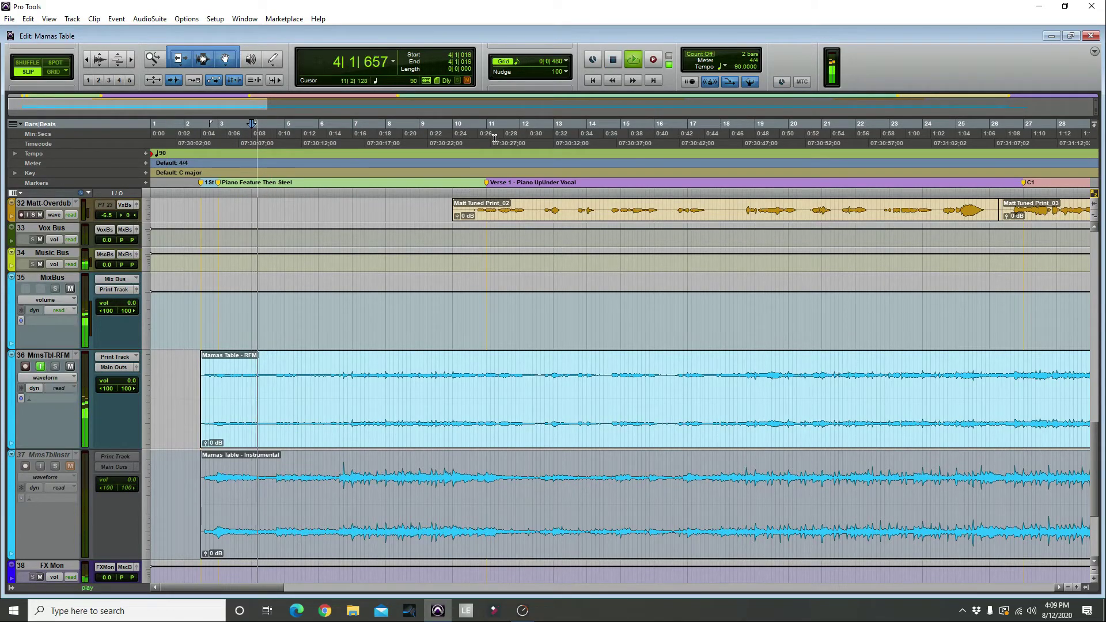
key("space")
key("space")
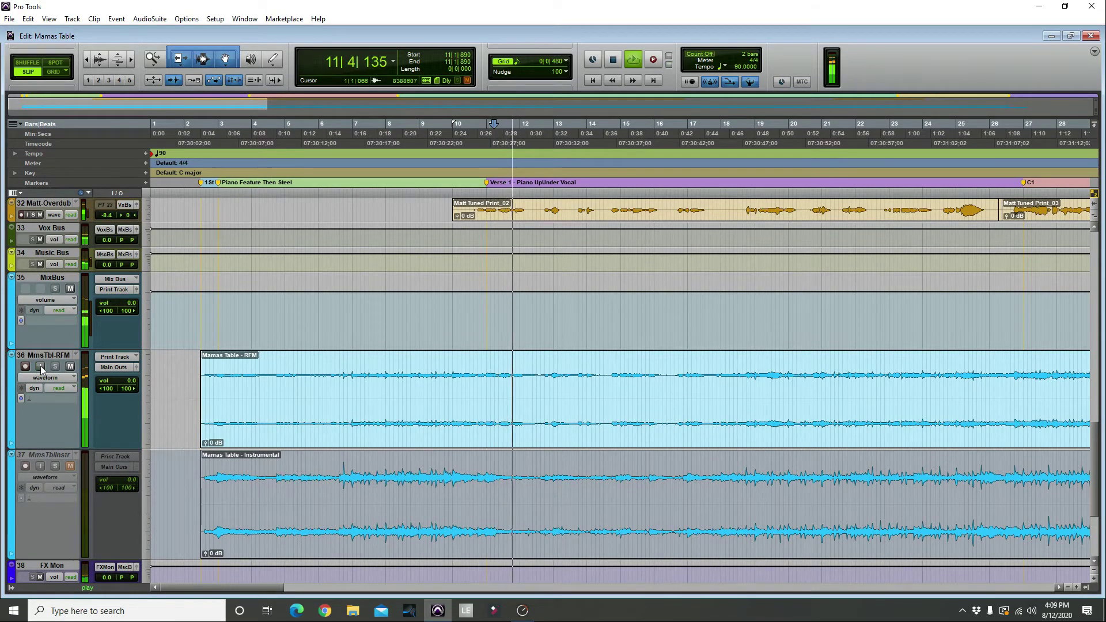
key("space")
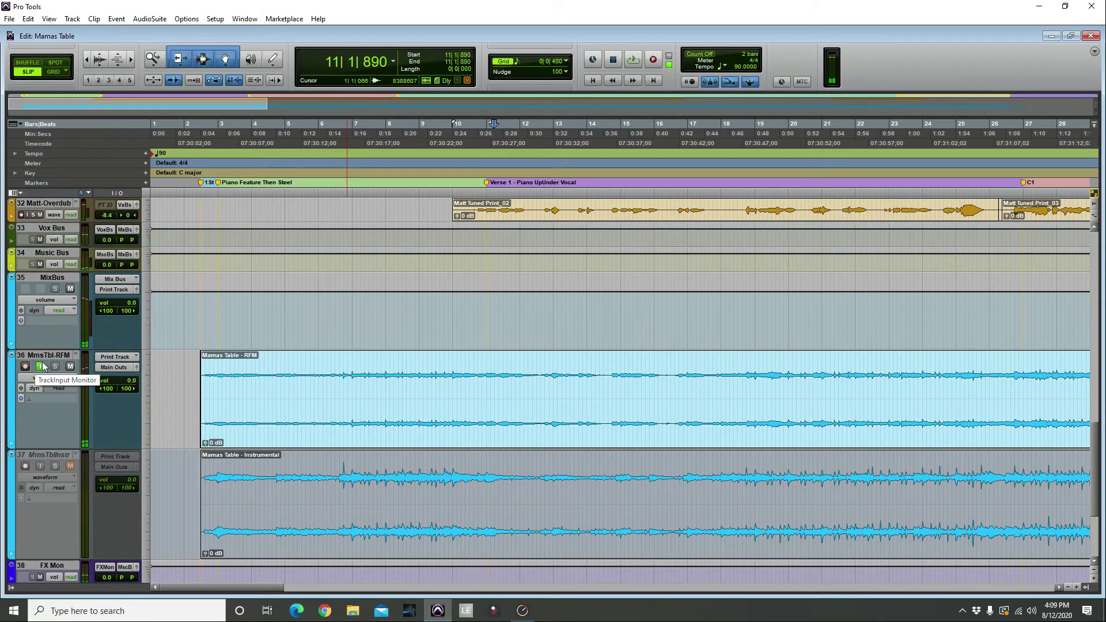
left_click(42, 366)
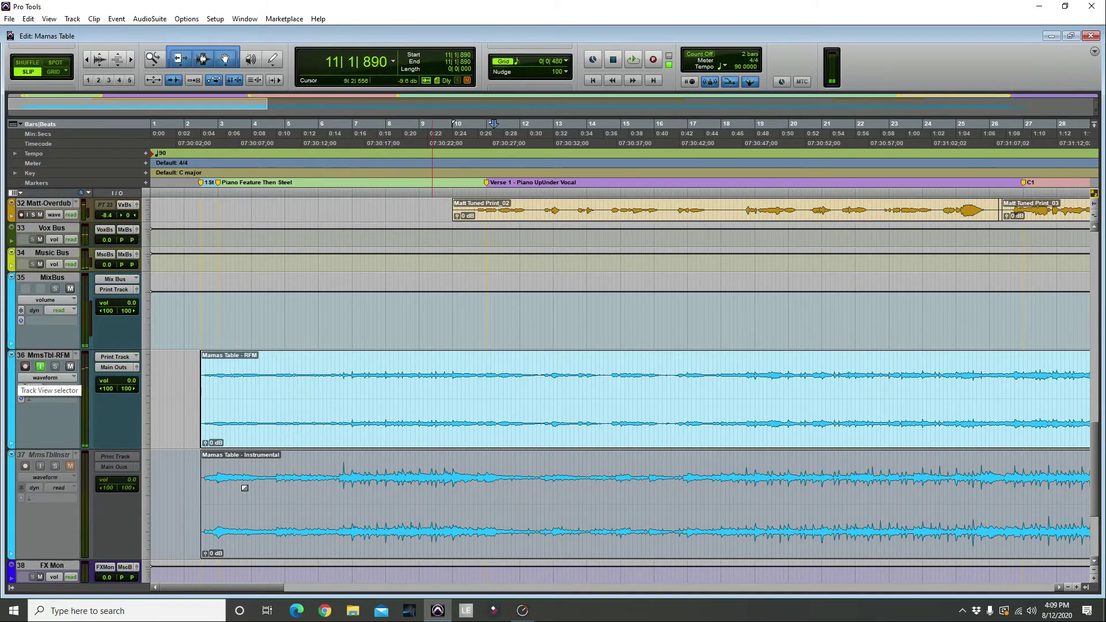